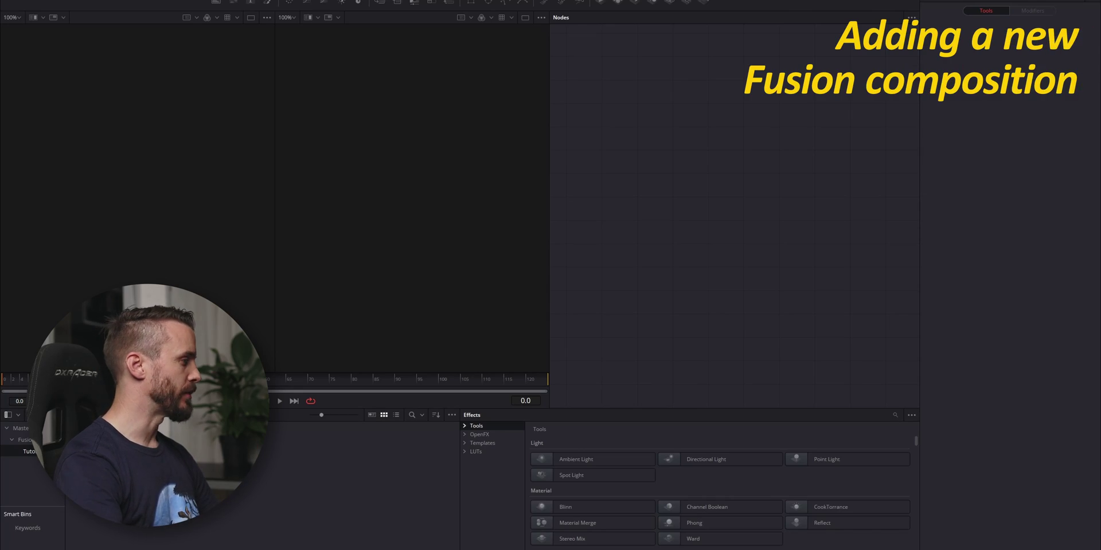
- Create a new Fusion composition clip named Subscribe in the Tutorial bin
{"action": "right_click", "coordinate": [118, 440]}
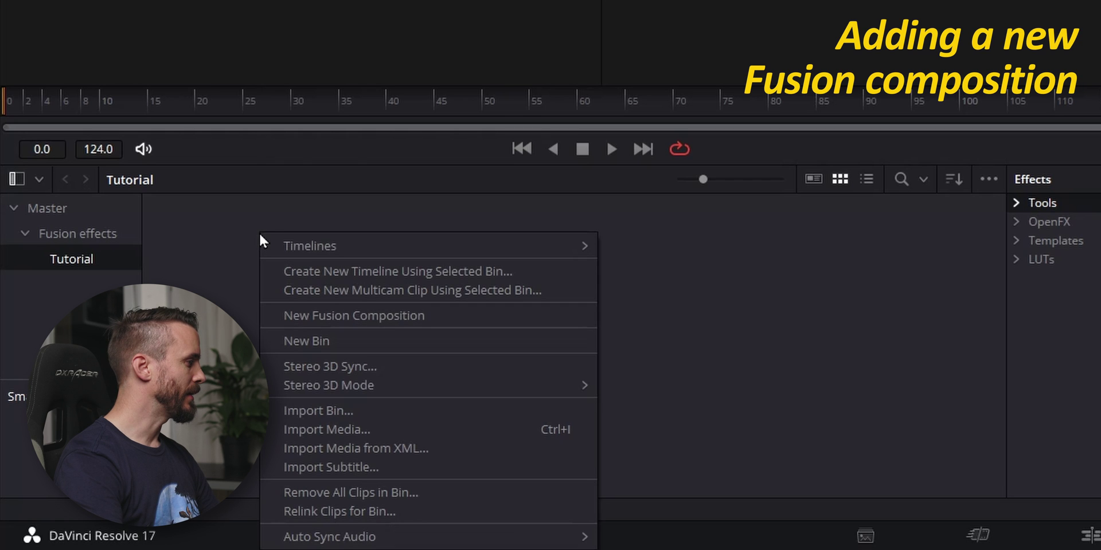
{"action": "left_click", "coordinate": [368, 316]}
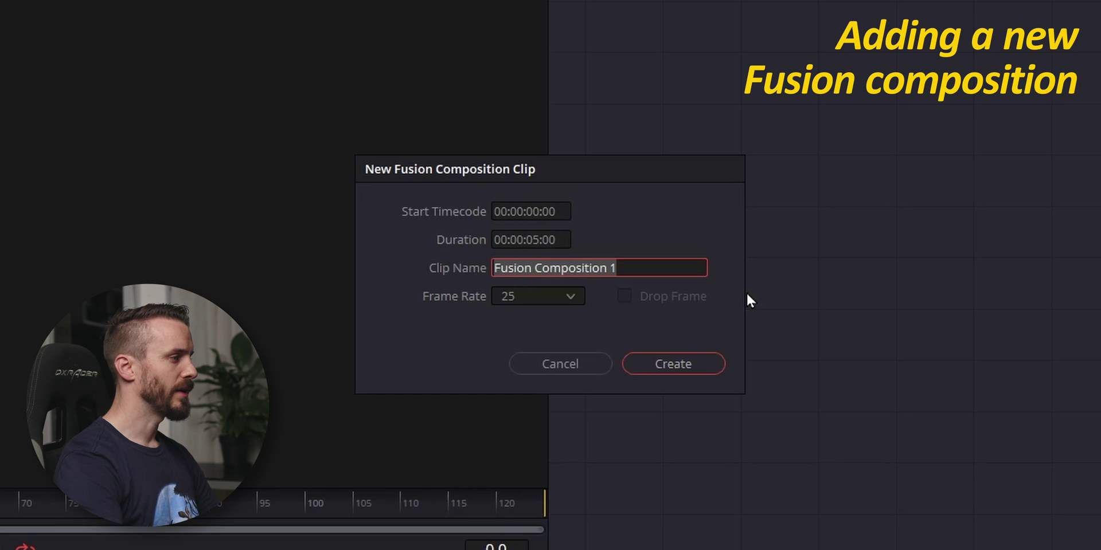
{"action": "type", "text": "Subscribe"}
{"action": "key", "text": "Return"}
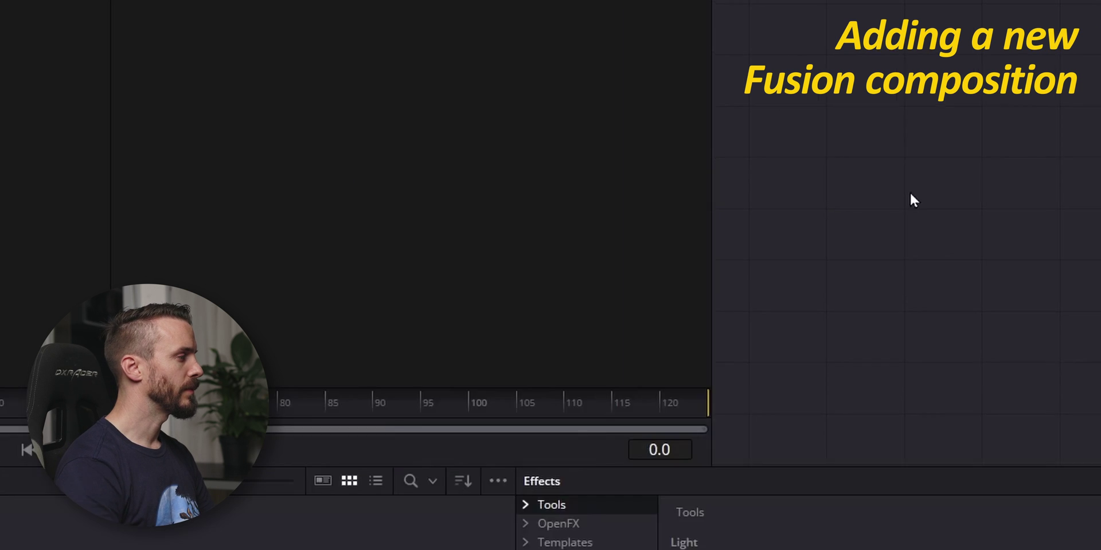
- Open the Subscribe clip in Fusion and delete its MediaOut1 node
{"action": "left_click", "coordinate": [195, 223]}
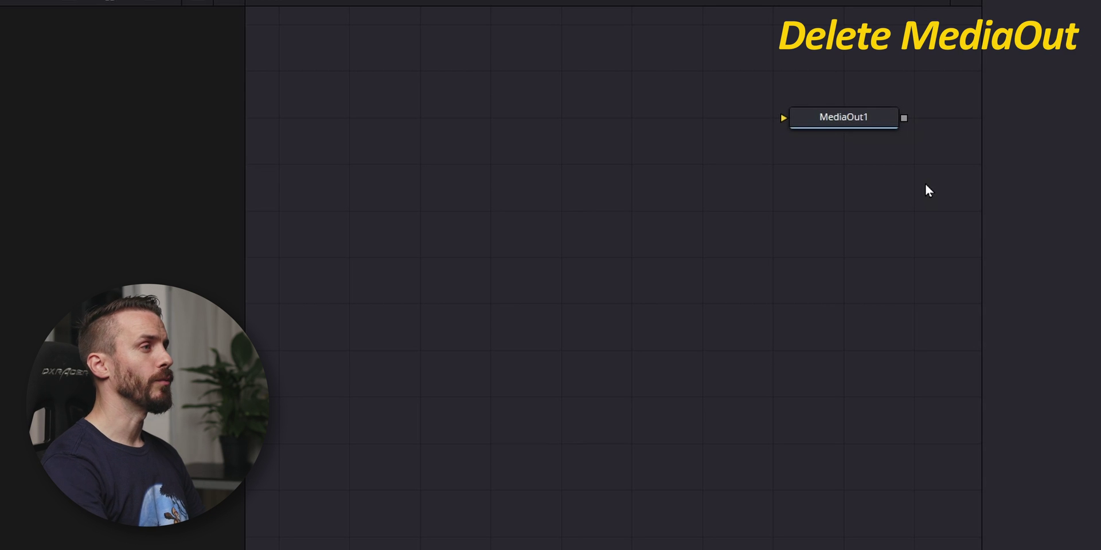
{"action": "left_click_drag", "start_coordinate": [735, 201], "coordinate": [855, 77]}
{"action": "key", "text": "Delete"}
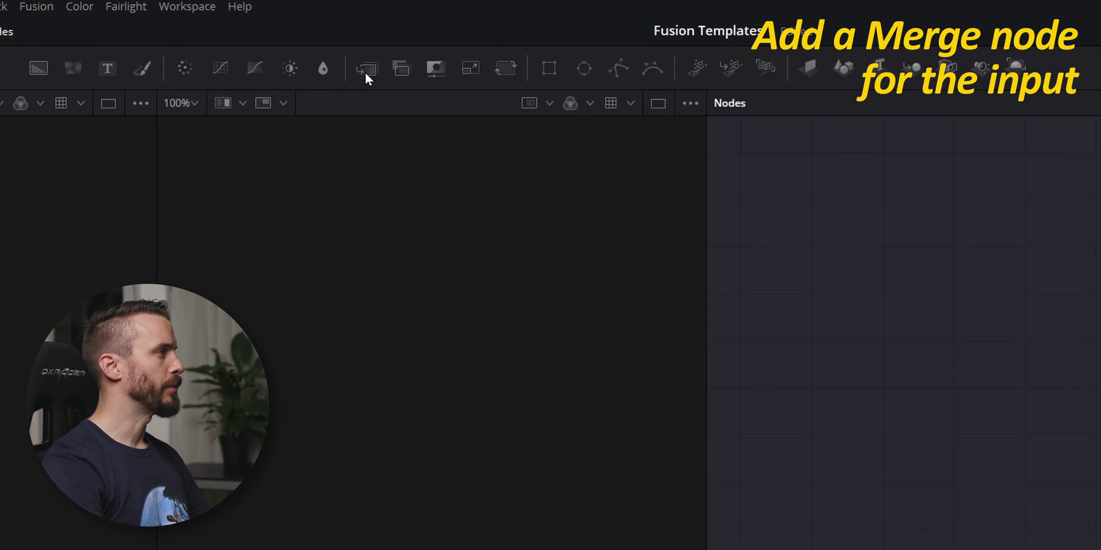
- Add and connect Merge, Background and Transform nodes vertically, then rename Merge1 with F2
{"action": "left_click_drag", "start_coordinate": [365, 75], "coordinate": [1056, 290]}
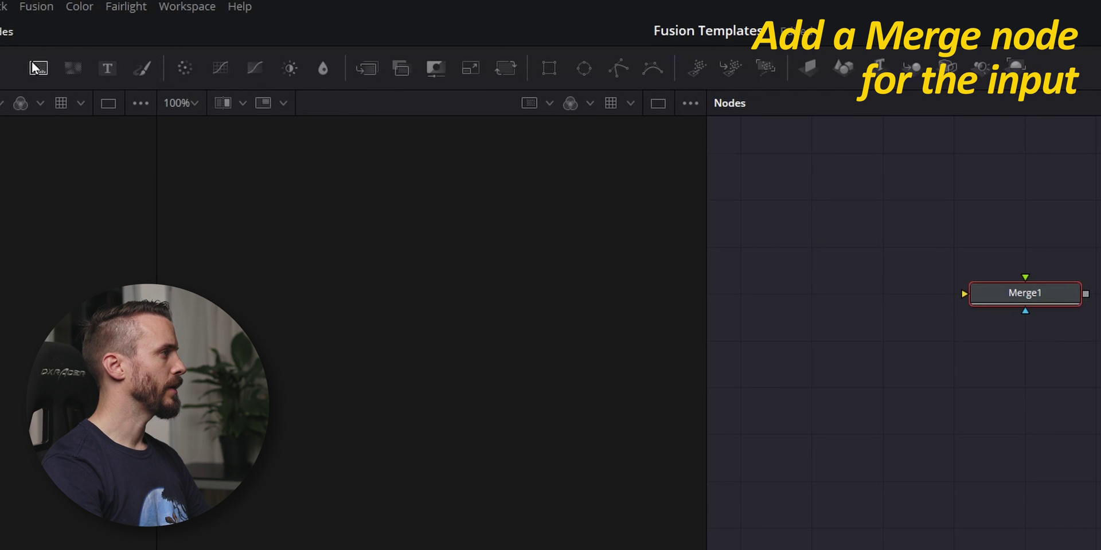
{"action": "left_click_drag", "start_coordinate": [35, 67], "coordinate": [1022, 392]}
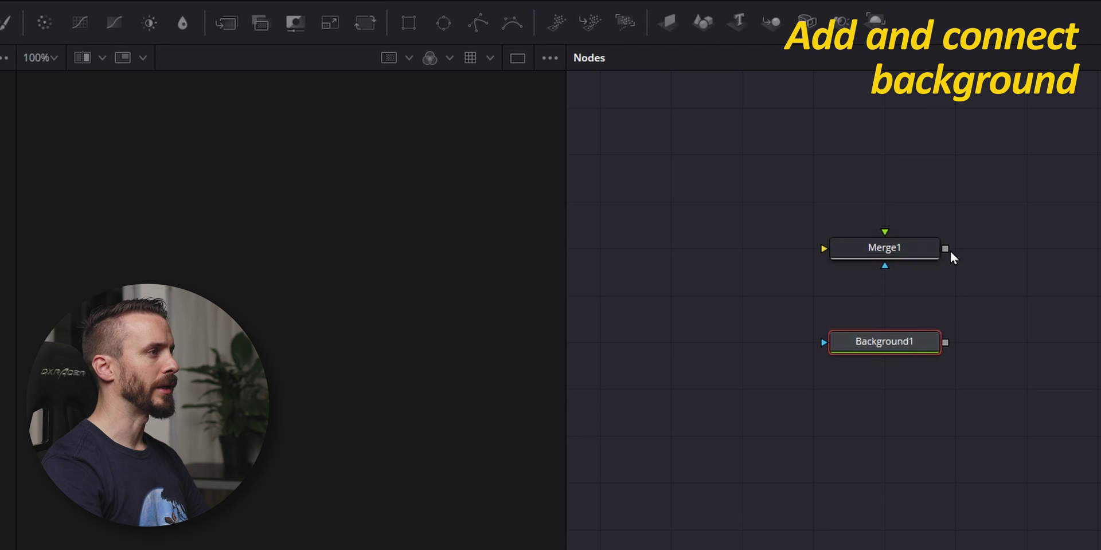
{"action": "left_click_drag", "start_coordinate": [946, 249], "coordinate": [868, 345]}
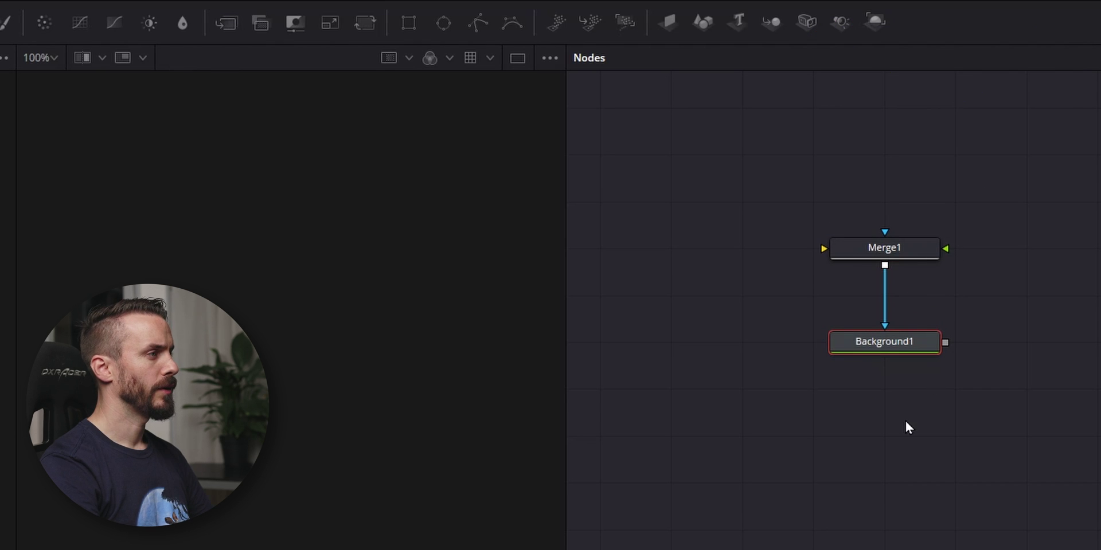
{"action": "left_click", "coordinate": [364, 27]}
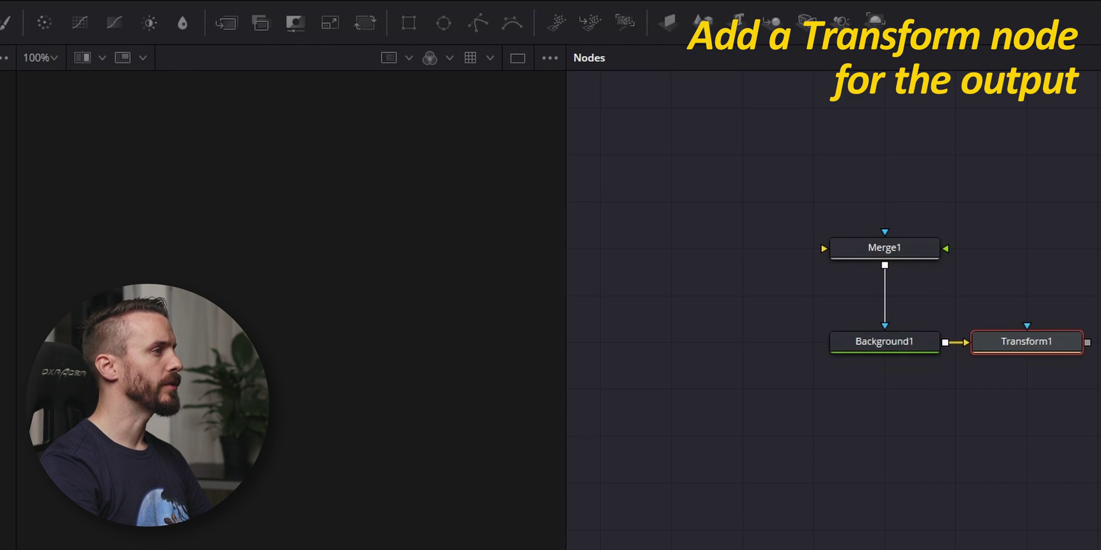
{"action": "left_click_drag", "start_coordinate": [1050, 345], "coordinate": [904, 485]}
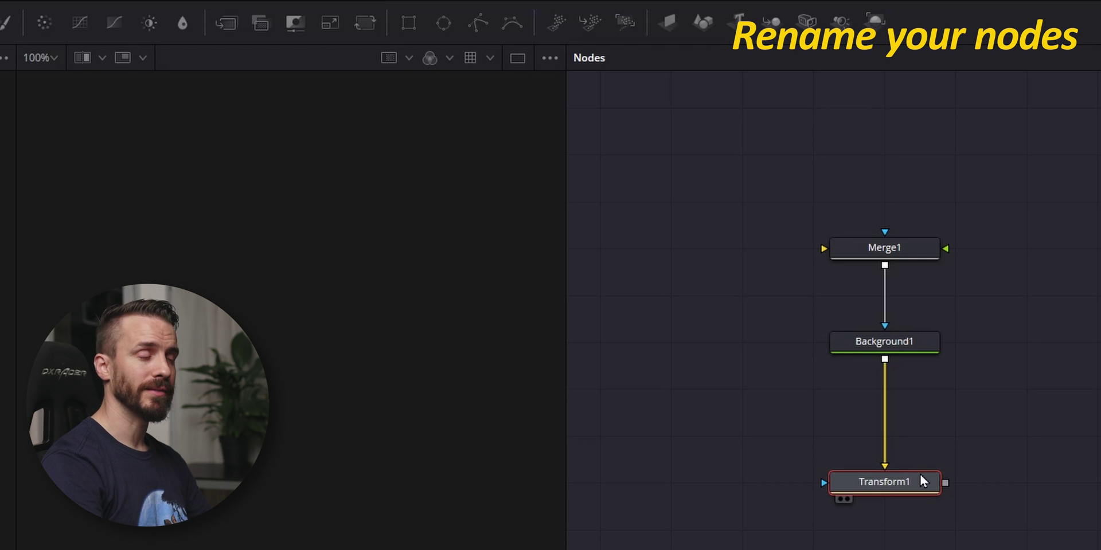
{"action": "left_click", "coordinate": [908, 247]}
{"action": "key", "text": "F2"}
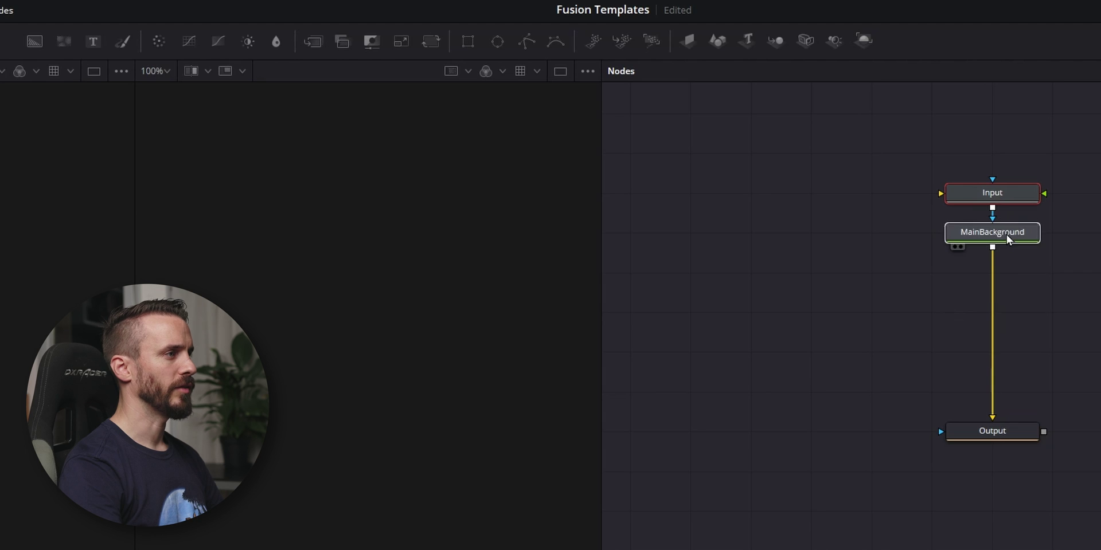
- Mask a new Background1 with Rectangle1 and drop it onto the MainBackground–Output link
{"action": "left_click_drag", "start_coordinate": [468, 41], "coordinate": [700, 328]}
{"action": "left_click_drag", "start_coordinate": [35, 42], "coordinate": [815, 320]}
{"action": "left_click_drag", "start_coordinate": [732, 313], "coordinate": [807, 320]}
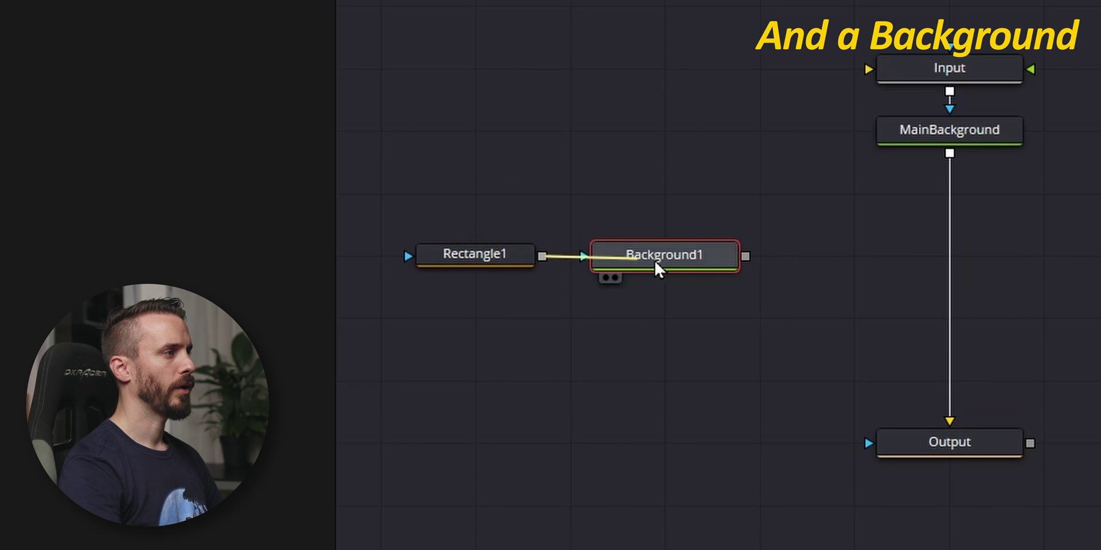
{"action": "left_click_drag", "start_coordinate": [655, 262], "coordinate": [657, 264]}
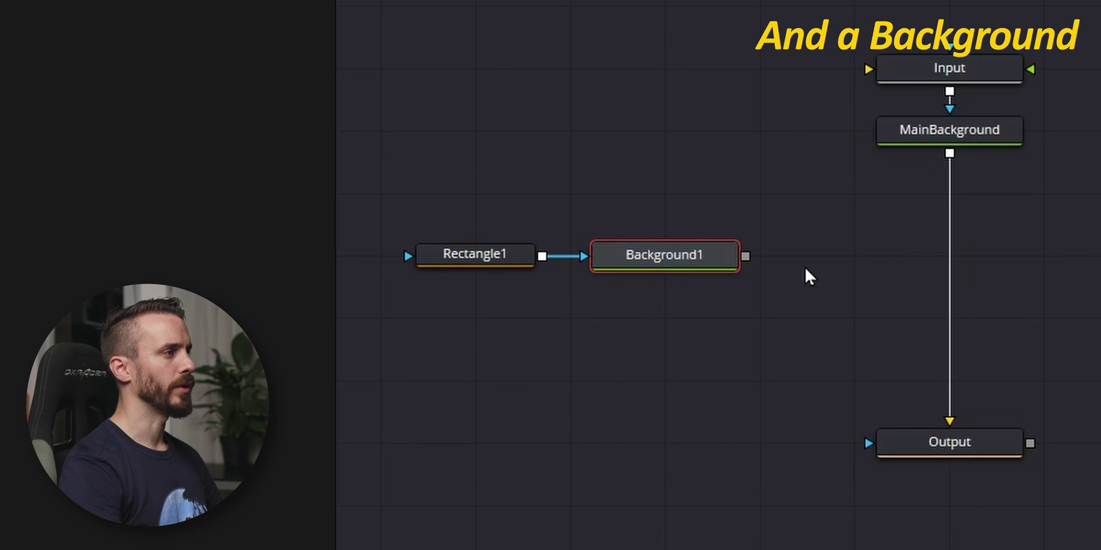
{"action": "left_click_drag", "start_coordinate": [745, 256], "coordinate": [949, 164]}
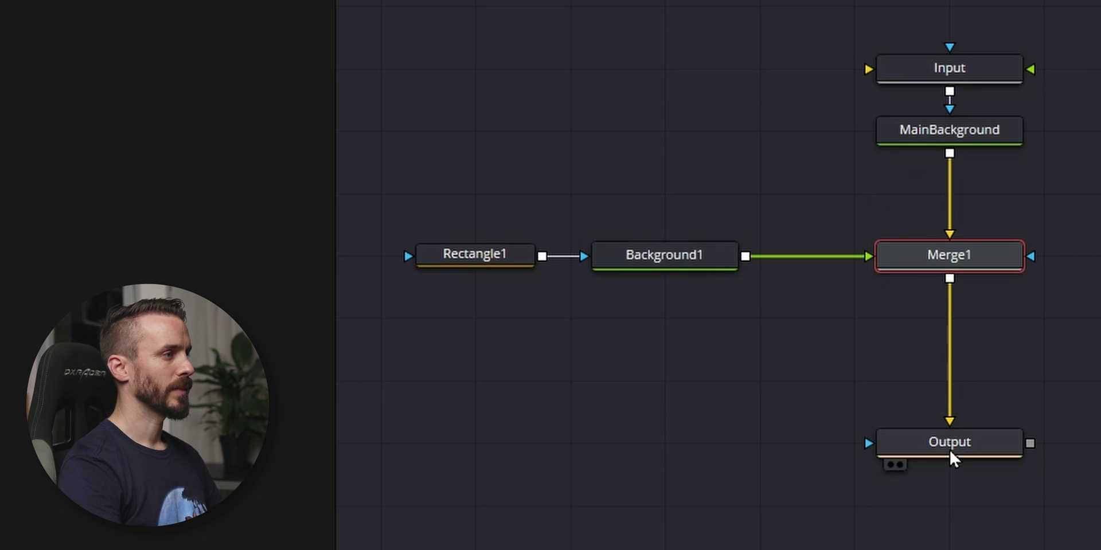
- Show the Output in a single wide viewer and widen Rectangle1 to 0.606
{"action": "left_click_drag", "start_coordinate": [952, 448], "coordinate": [64, 397]}
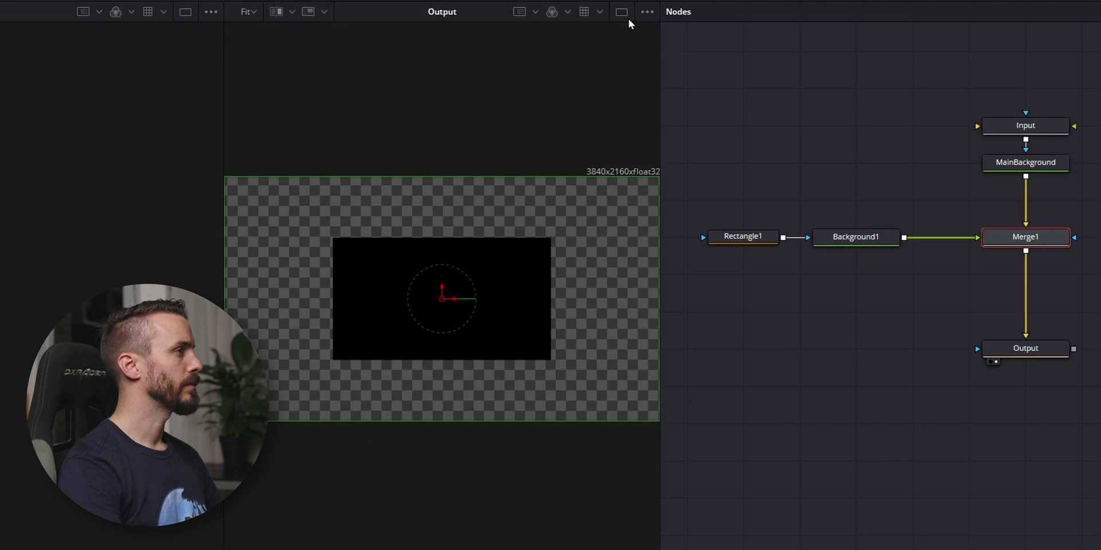
{"action": "left_click", "coordinate": [622, 12]}
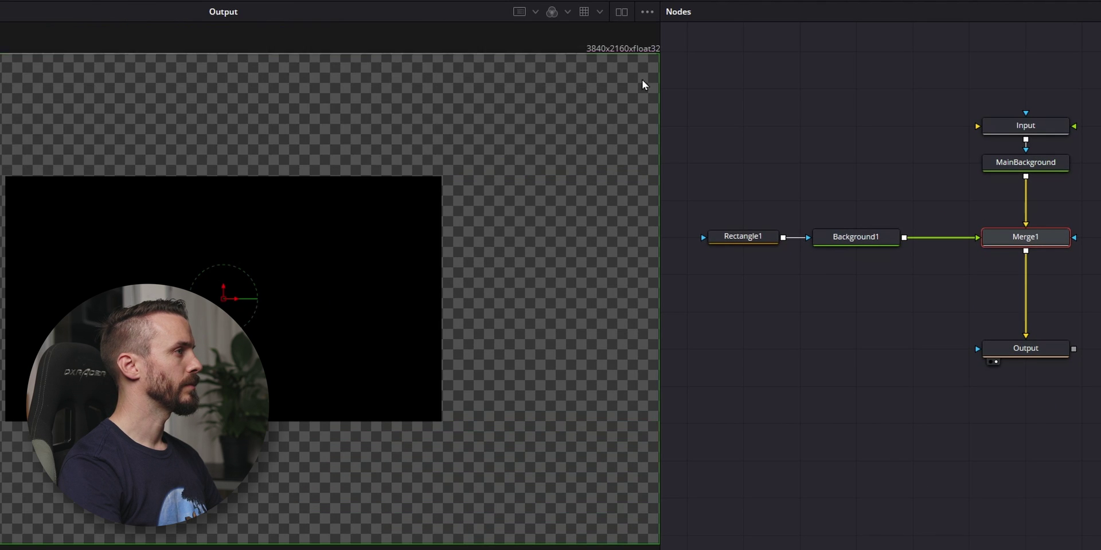
{"action": "left_click", "coordinate": [747, 237]}
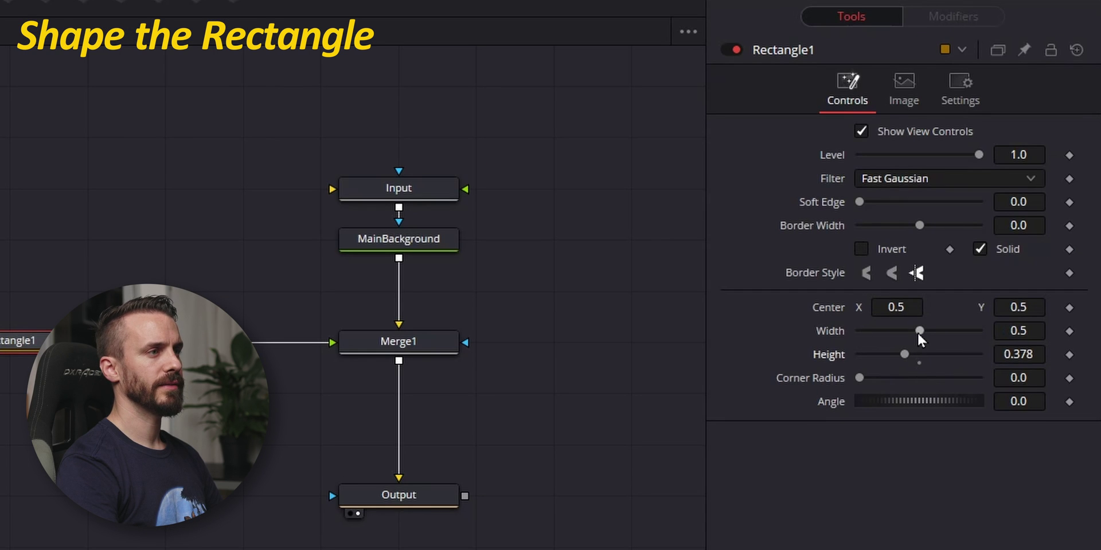
{"action": "left_click_drag", "start_coordinate": [919, 330], "coordinate": [932, 330]}
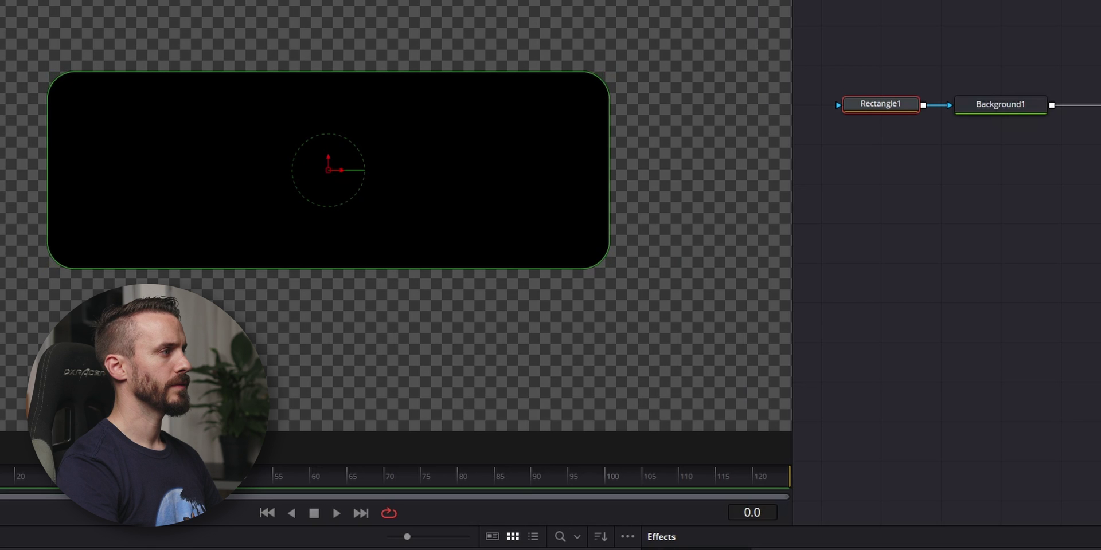
- Set Background1 to a Four Corner gradient with full red top-left and dark red top-right
{"action": "left_click", "coordinate": [983, 106]}
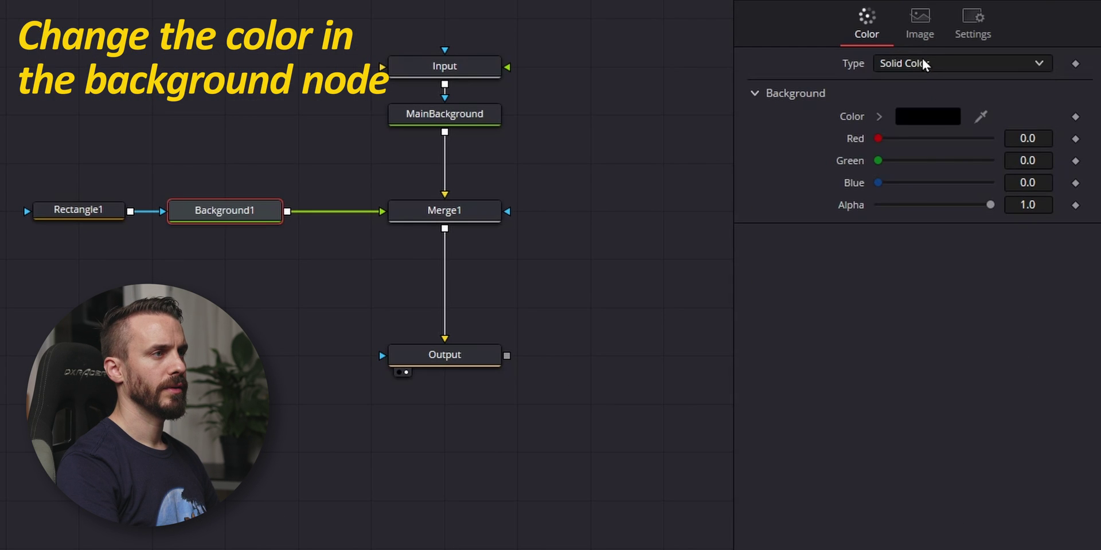
{"action": "left_click", "coordinate": [924, 63]}
{"action": "left_click", "coordinate": [903, 145]}
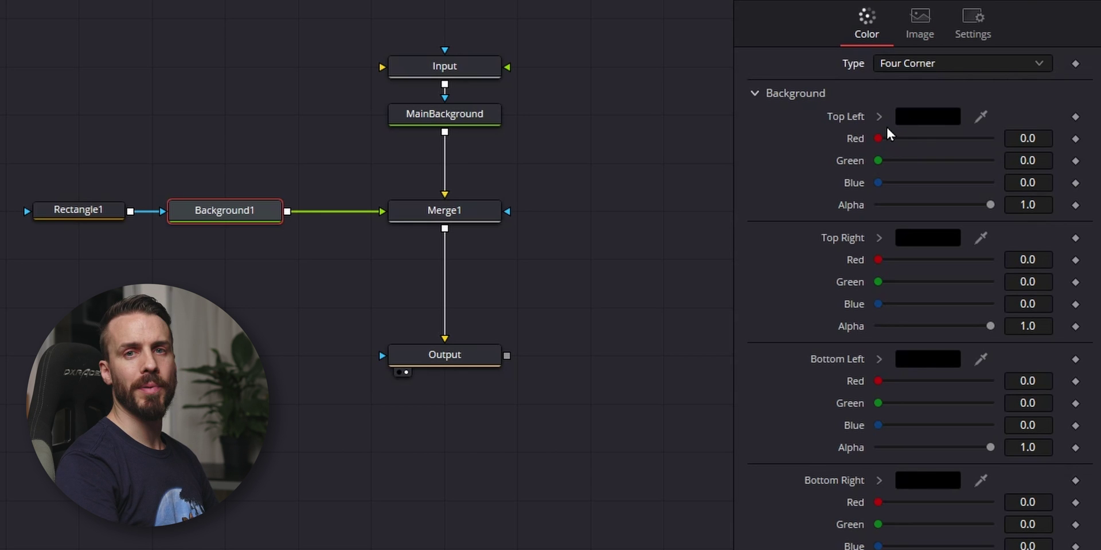
{"action": "left_click_drag", "start_coordinate": [879, 138], "coordinate": [1020, 136]}
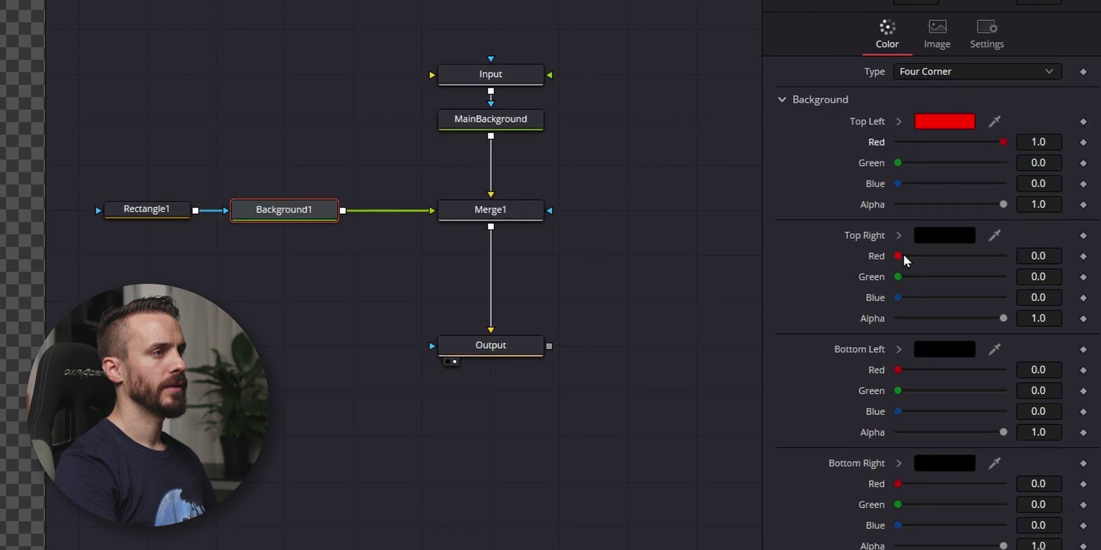
{"action": "left_click_drag", "start_coordinate": [899, 256], "coordinate": [948, 260]}
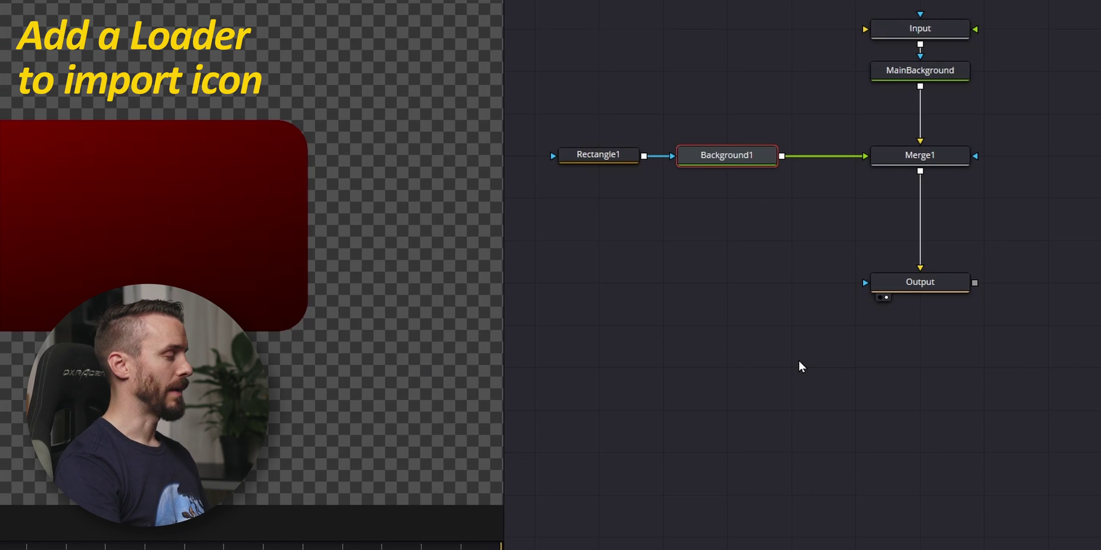
- Add a Loader node and browse into the digital_and_tv folder for the YouTube icon
{"action": "key", "text": "shift+space"}
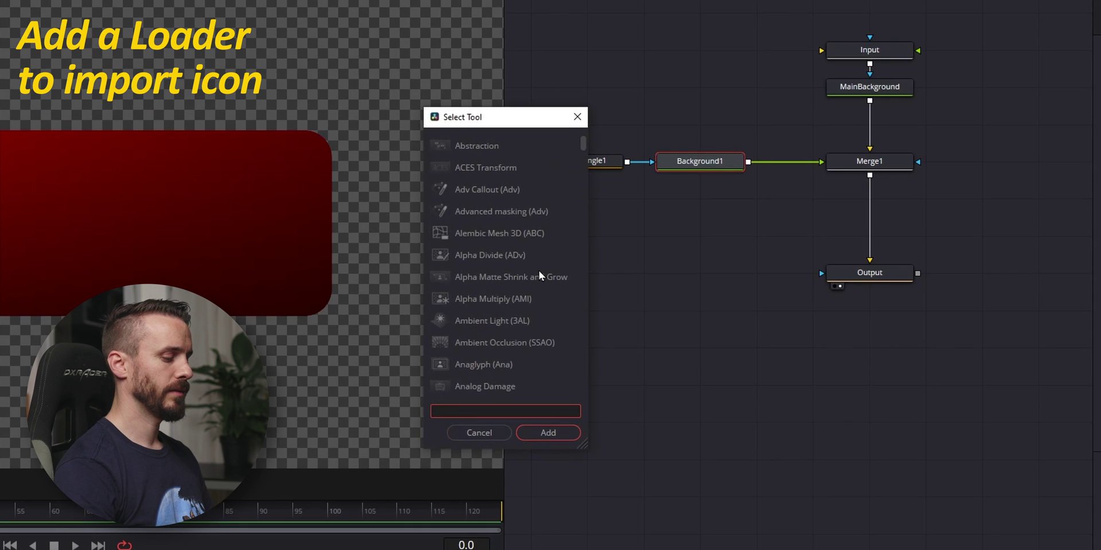
{"action": "type", "text": "lo"}
{"action": "key", "text": "Return"}
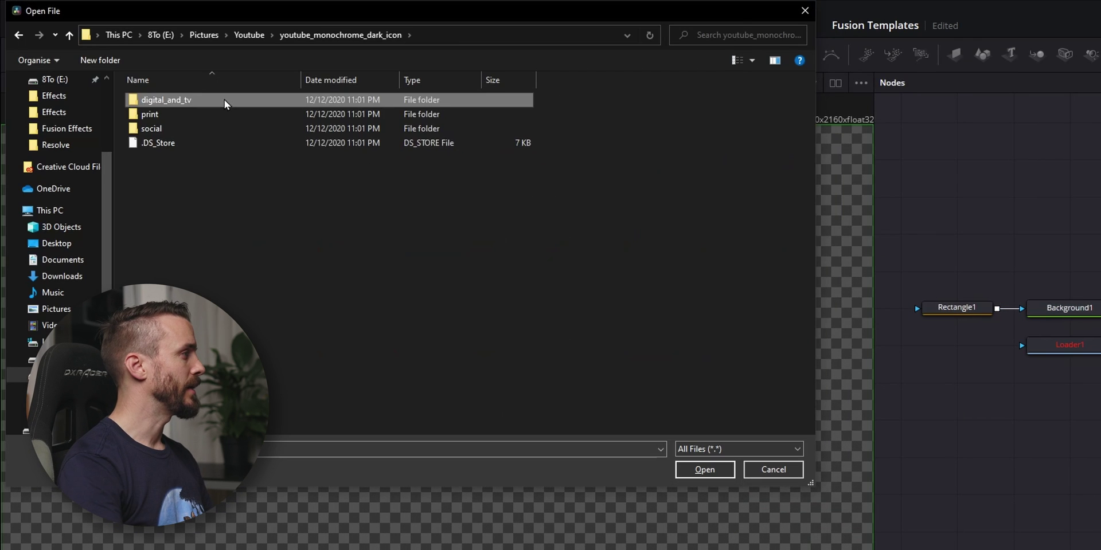
{"action": "double_click", "coordinate": [224, 100]}
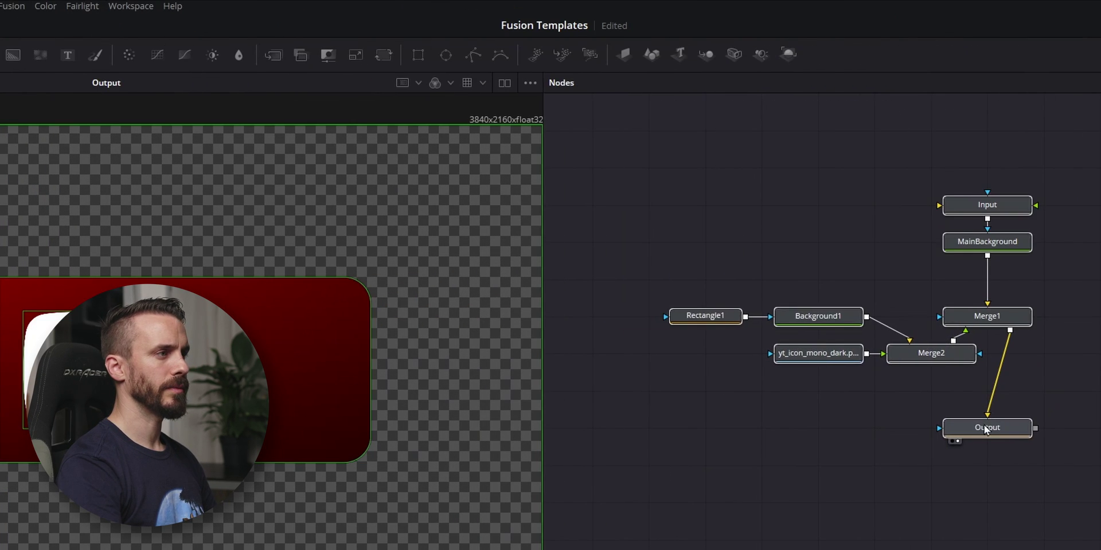
- Arrange the icon, Merge2, Rectangle1 and Background1 nodes into a neat alignment
{"action": "left_click_drag", "start_coordinate": [818, 354], "coordinate": [703, 207]}
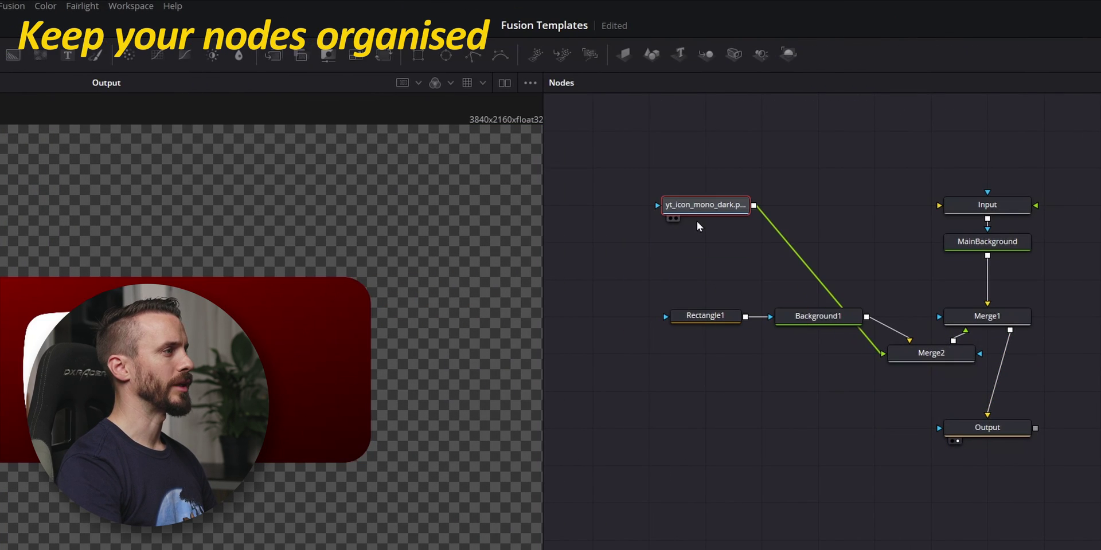
{"action": "left_click_drag", "start_coordinate": [940, 357], "coordinate": [884, 357]}
{"action": "left_click_drag", "start_coordinate": [718, 282], "coordinate": [692, 322]}
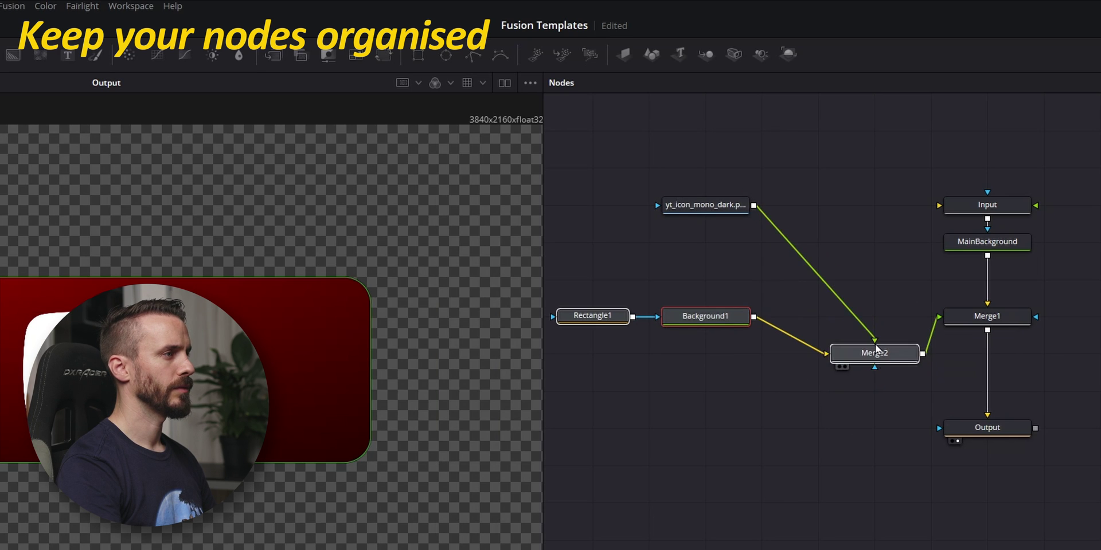
{"action": "left_click_drag", "start_coordinate": [870, 358], "coordinate": [870, 321]}
{"action": "left_click", "coordinate": [817, 224]}
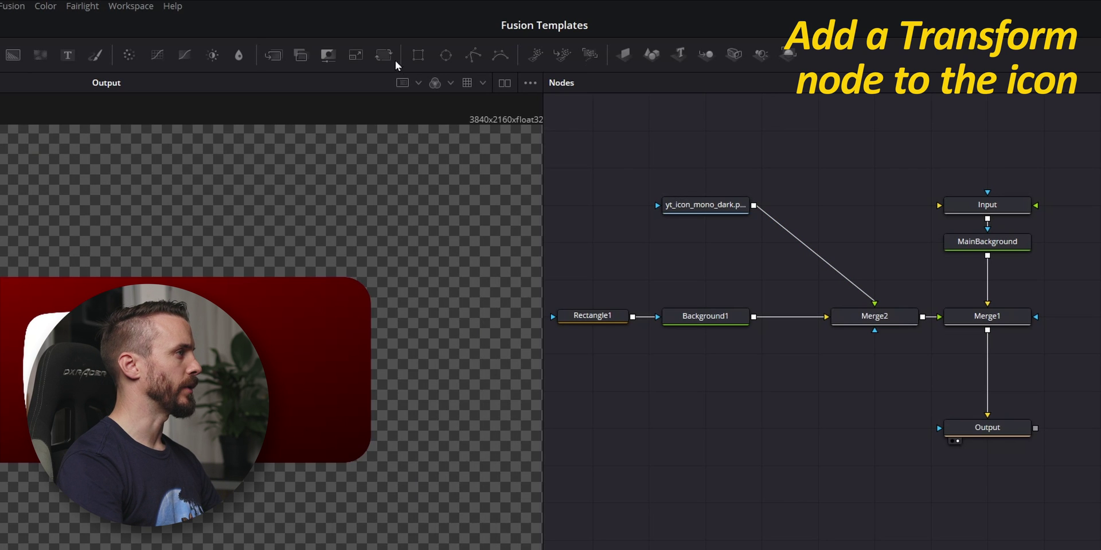
- Insert a Transform on the icon link, merge a Text node over Merge1, and pick Calibri font
{"action": "left_click_drag", "start_coordinate": [395, 59], "coordinate": [847, 211]}
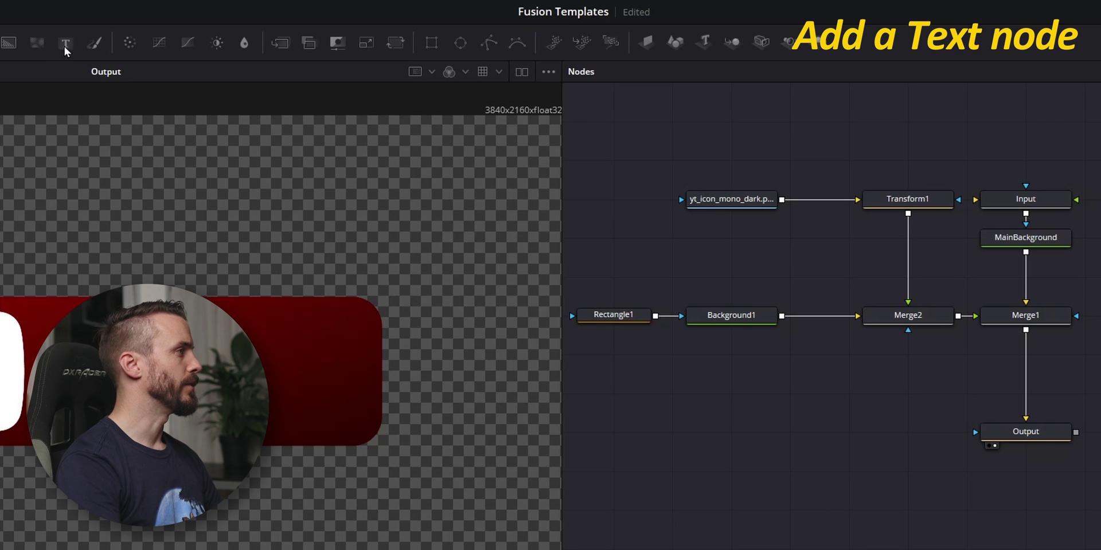
{"action": "left_click_drag", "start_coordinate": [66, 45], "coordinate": [860, 393]}
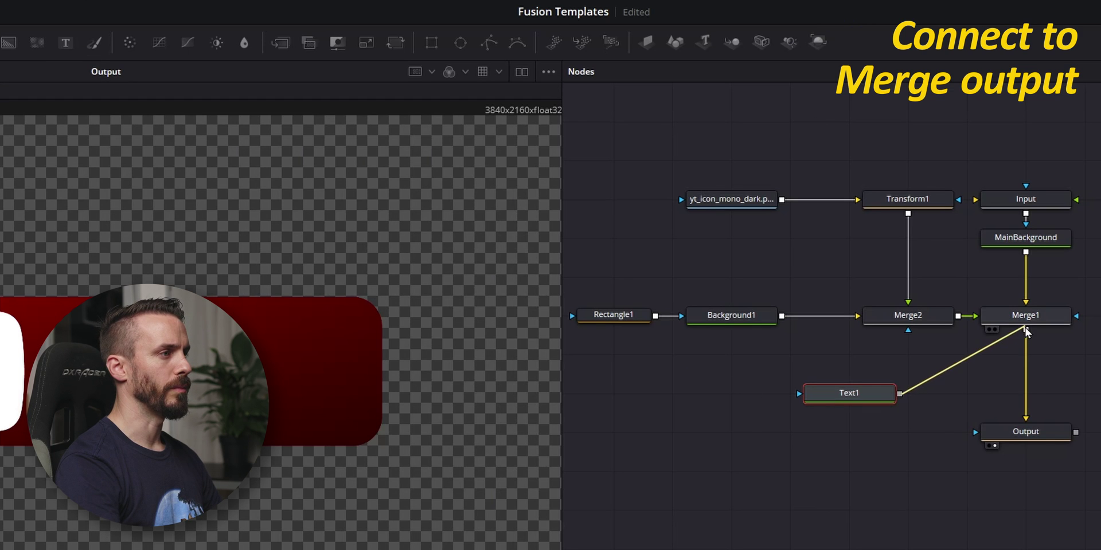
{"action": "left_click_drag", "start_coordinate": [1028, 335], "coordinate": [1027, 331]}
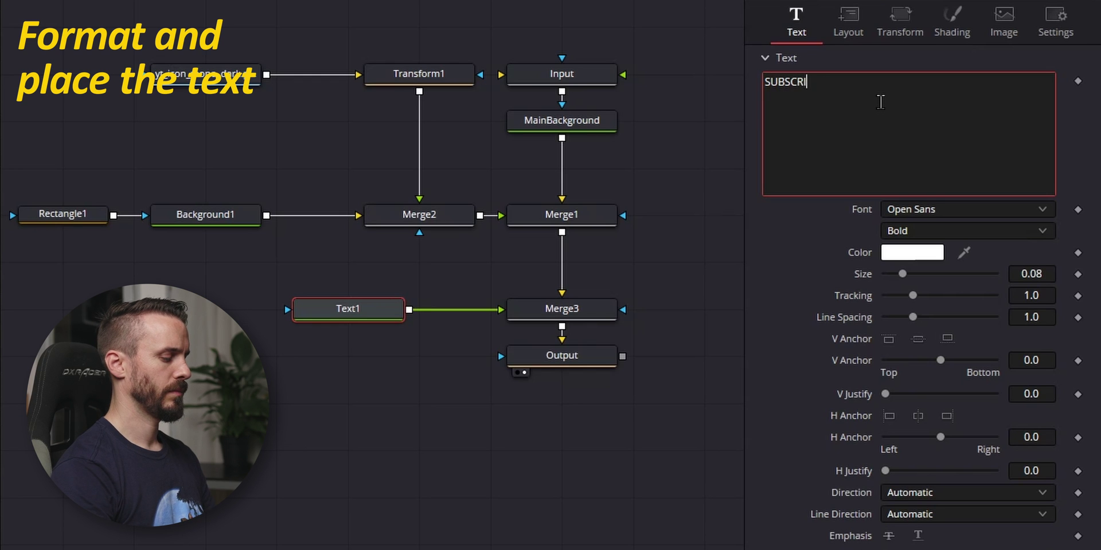
{"action": "left_click", "coordinate": [966, 208]}
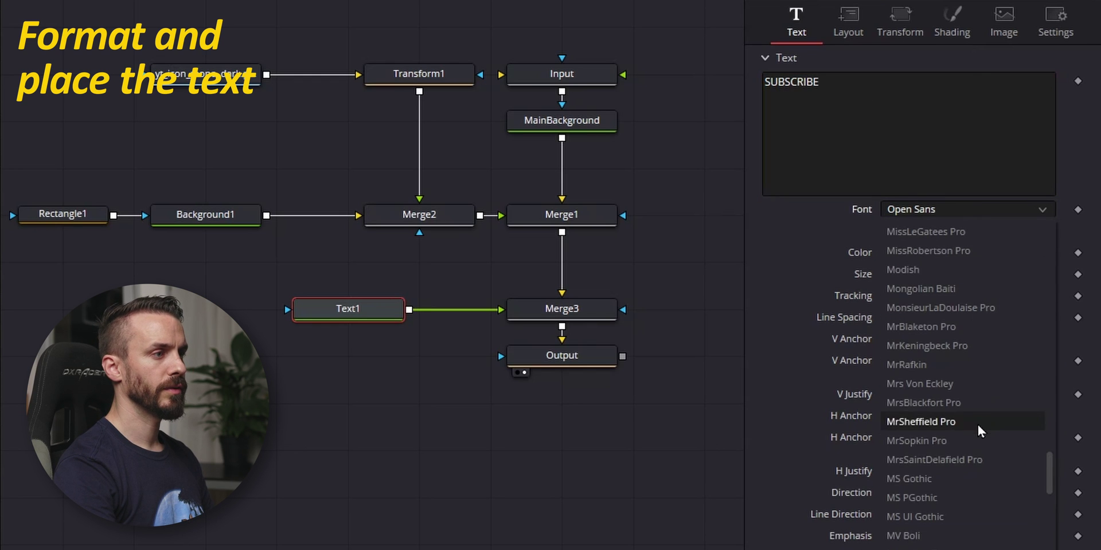
{"action": "scroll", "coordinate": [974, 413], "scroll_direction": "up", "scroll_amount": 3}
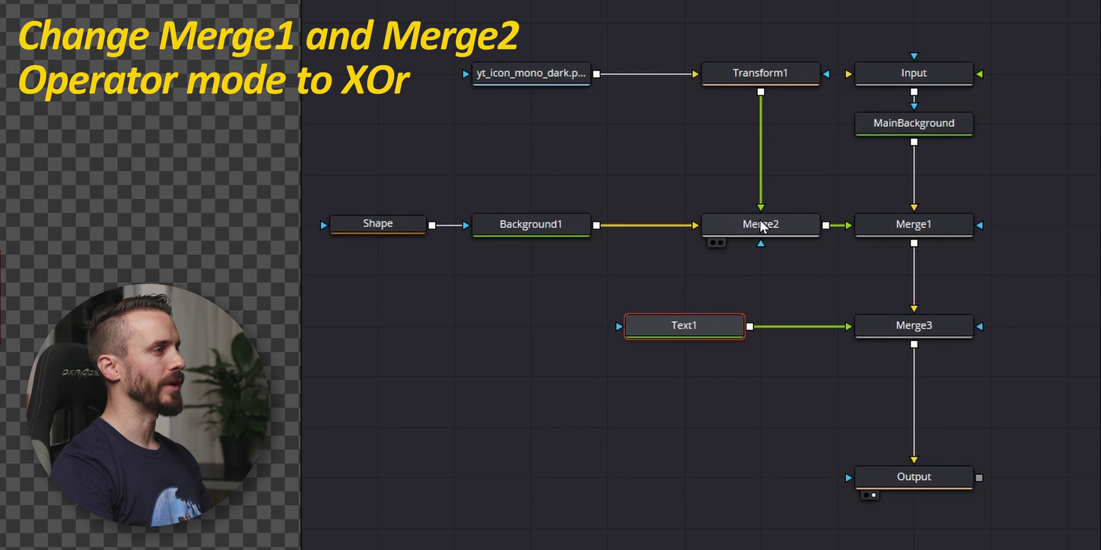
- Set the blend operator of both Merge3 and Merge2 to XOr
{"action": "left_click", "coordinate": [900, 327]}
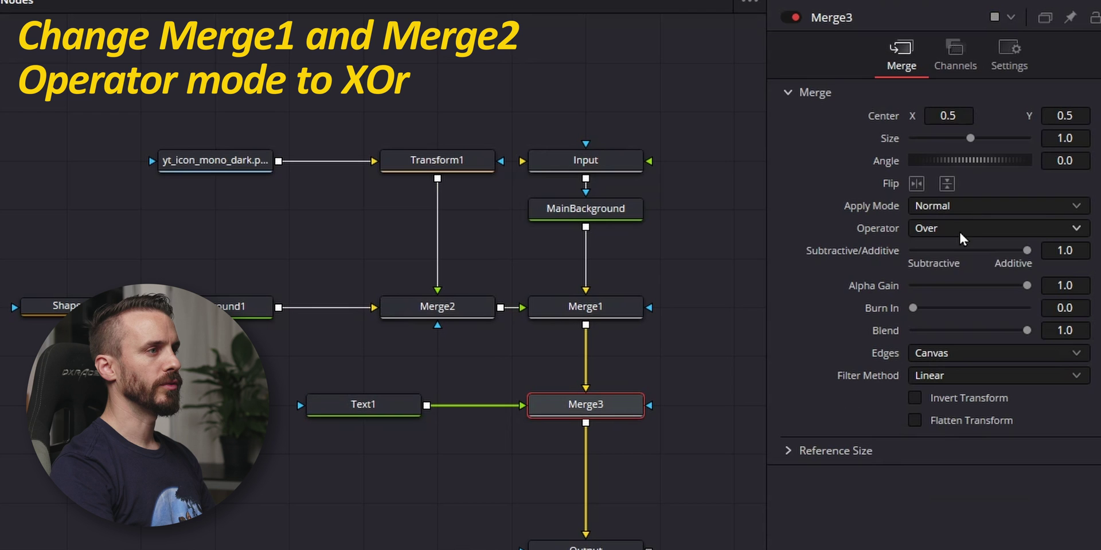
{"action": "left_click", "coordinate": [956, 228]}
{"action": "left_click", "coordinate": [946, 330]}
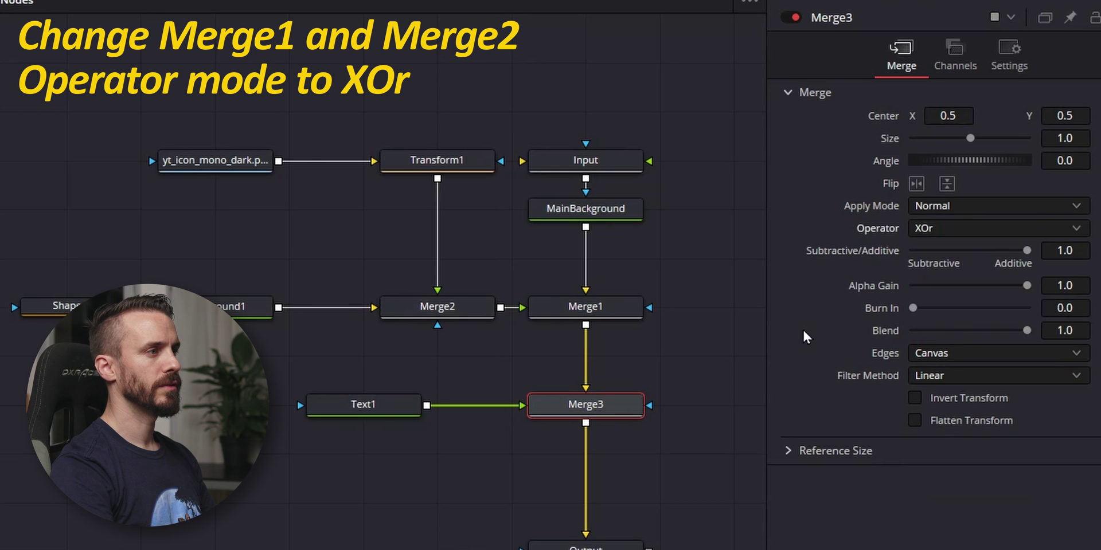
{"action": "left_click", "coordinate": [427, 306]}
{"action": "left_click", "coordinate": [925, 227]}
{"action": "left_click", "coordinate": [922, 330]}
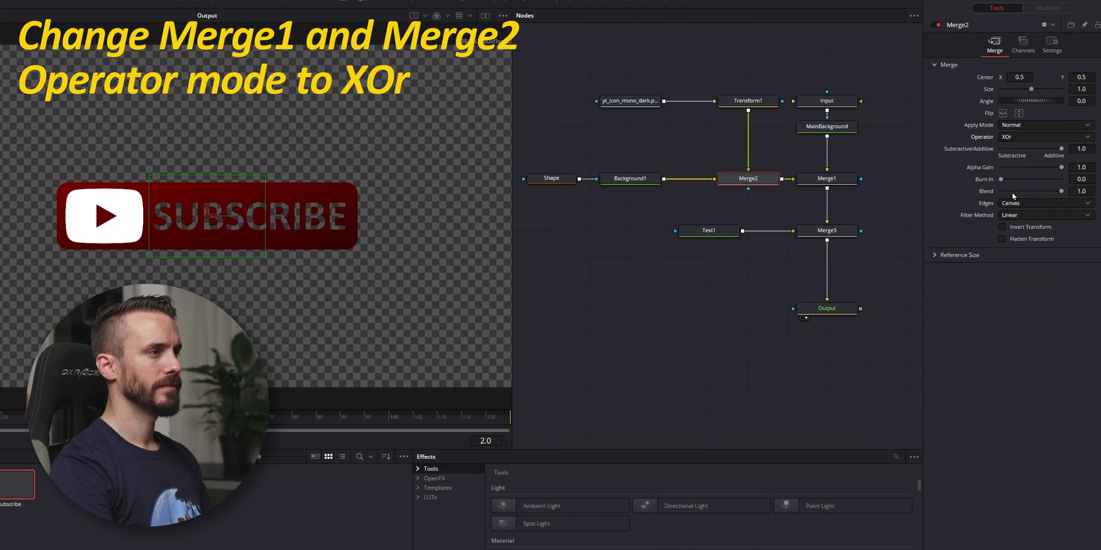
{"action": "left_click", "coordinate": [423, 464]}
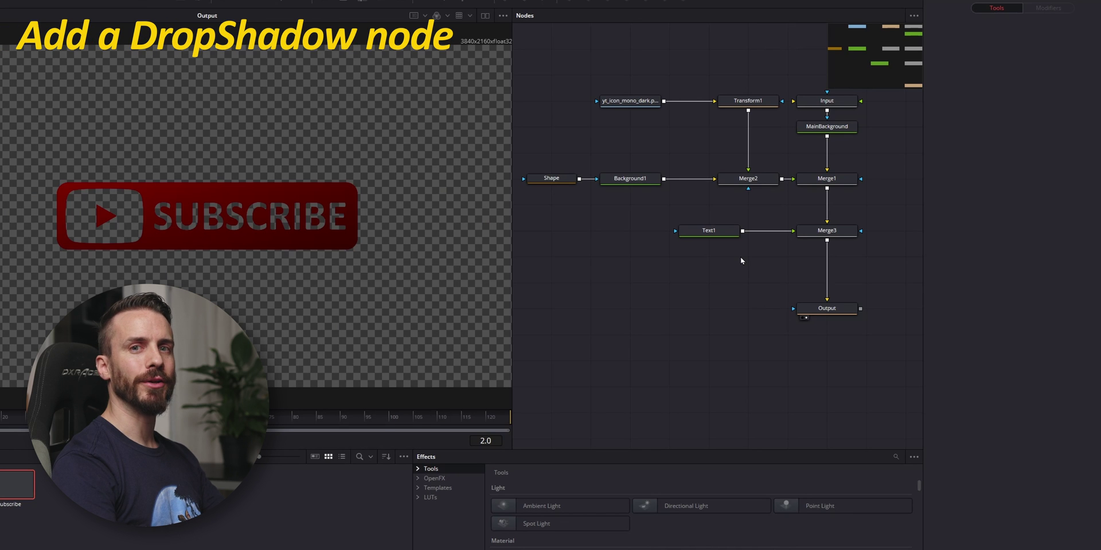
- Add a Drop Shadow node after Merge3
{"action": "left_click", "coordinate": [828, 233]}
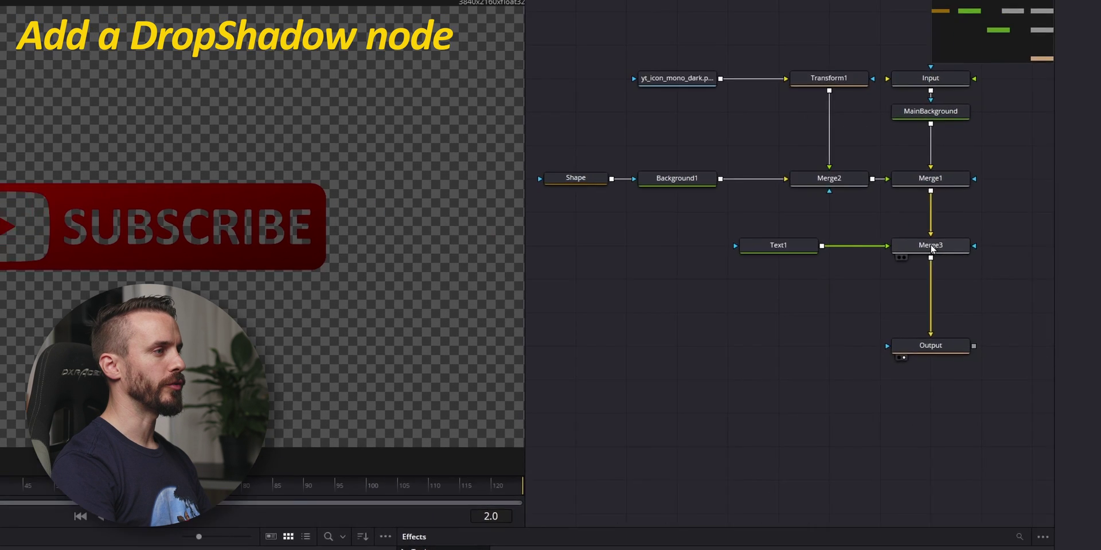
{"action": "key", "text": "shift+space"}
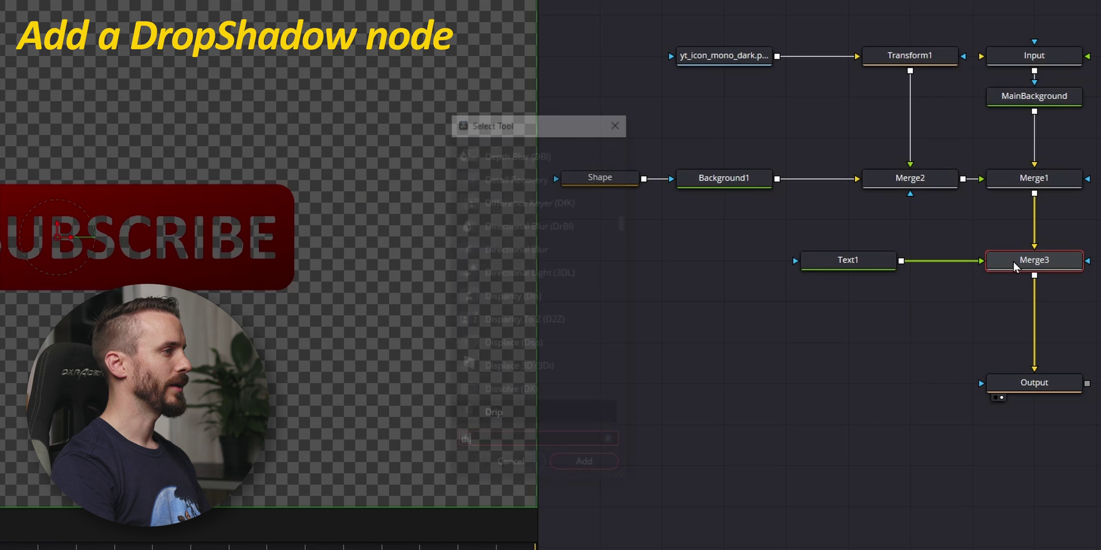
{"action": "type", "text": "drop"}
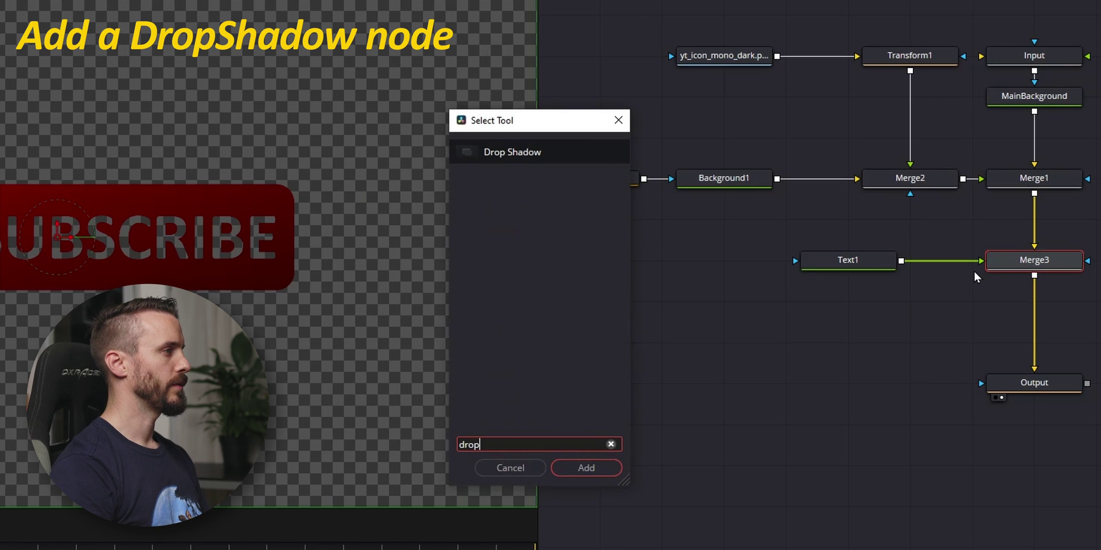
{"action": "key", "text": "Return"}
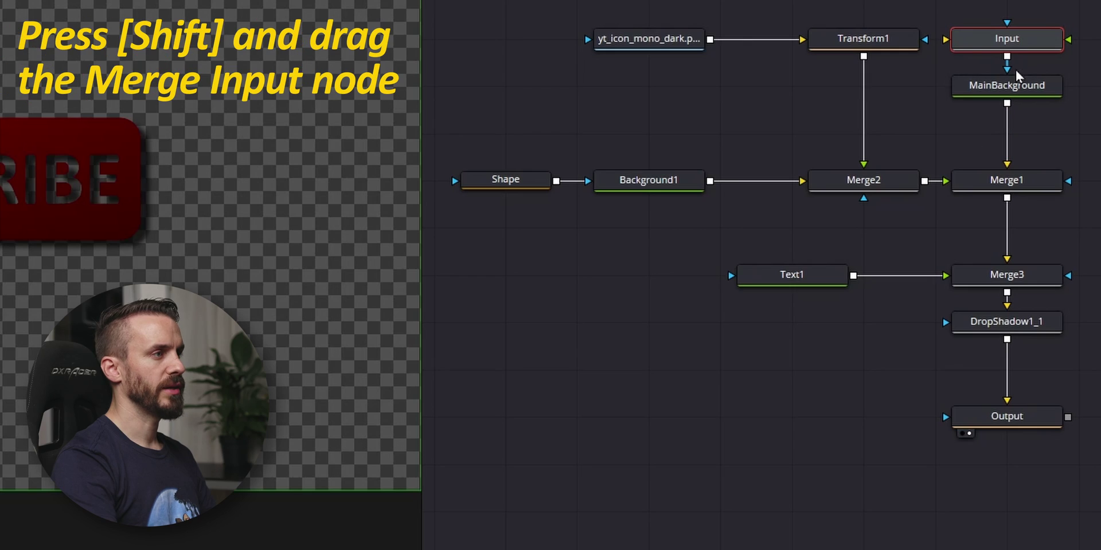
- Move the Input node onto the DropShadow1_1–Output link and space Input and Output apart
{"action": "left_click_drag", "start_coordinate": [1024, 39], "coordinate": [1029, 380]}
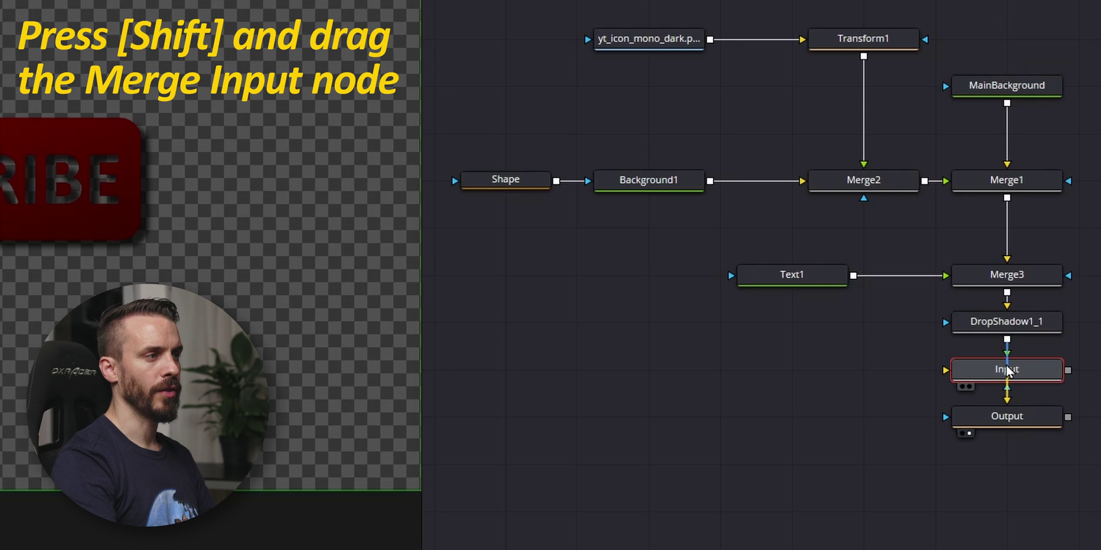
{"action": "left_click_drag", "start_coordinate": [1009, 366], "coordinate": [1009, 368]}
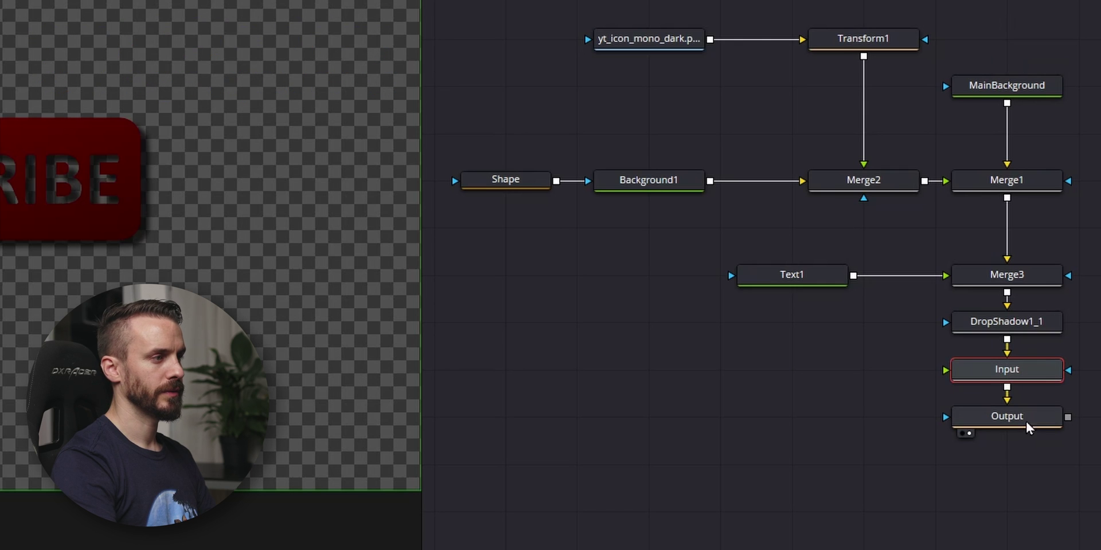
{"action": "left_click_drag", "start_coordinate": [1015, 417], "coordinate": [1009, 501]}
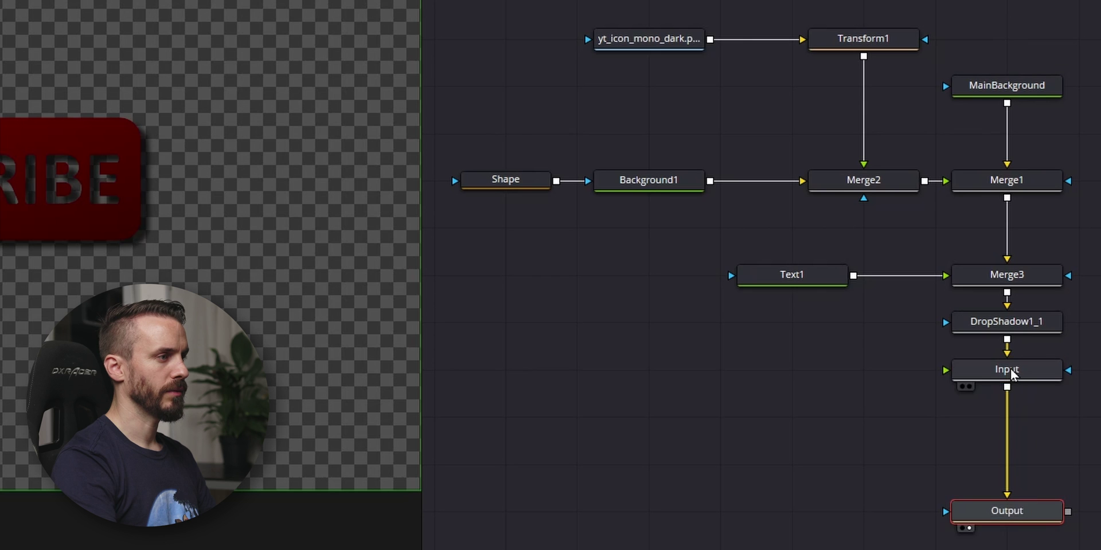
{"action": "left_click_drag", "start_coordinate": [1010, 369], "coordinate": [1013, 425]}
- Add a Transform2 node after DropShadow1_1, ahead of the Input node
{"action": "left_click", "coordinate": [1012, 321]}
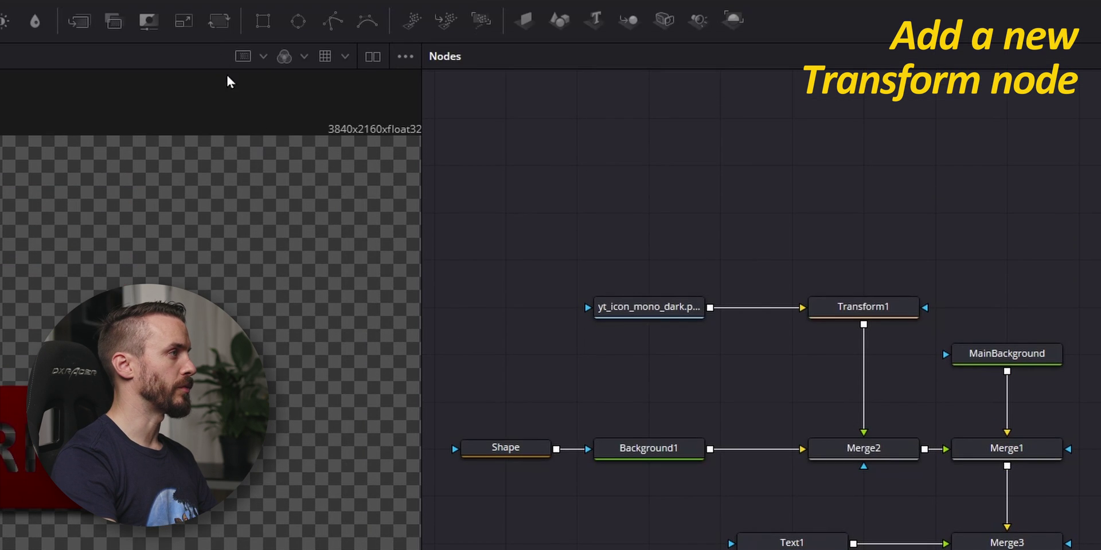
{"action": "left_click", "coordinate": [220, 23]}
{"action": "left_click", "coordinate": [998, 436]}
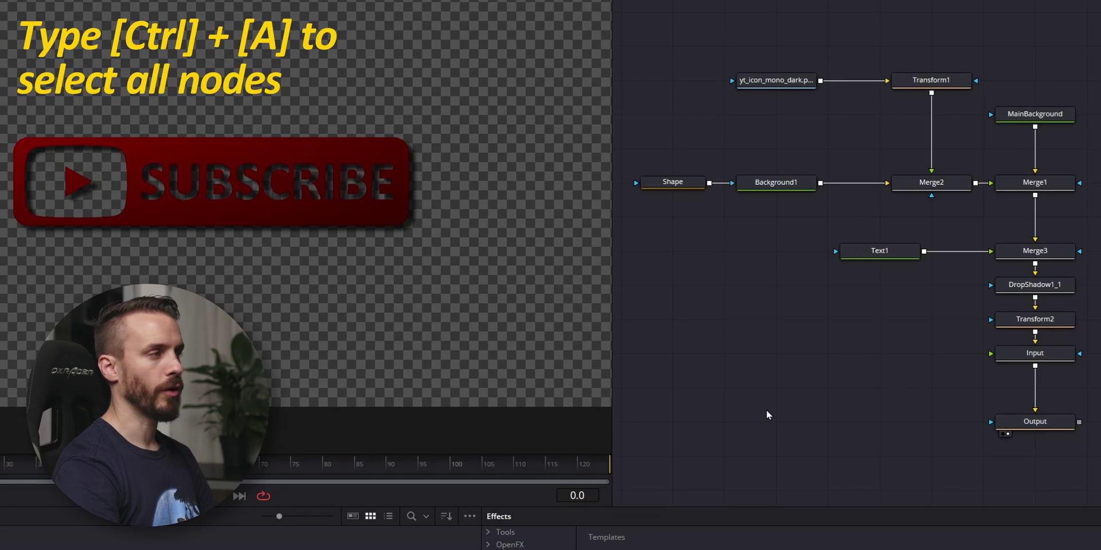
- Make a macro from all nodes with the Background input exposed, and save it to the Tutorial folder
{"action": "key", "text": "ctrl+a"}
{"action": "right_click", "coordinate": [873, 252]}
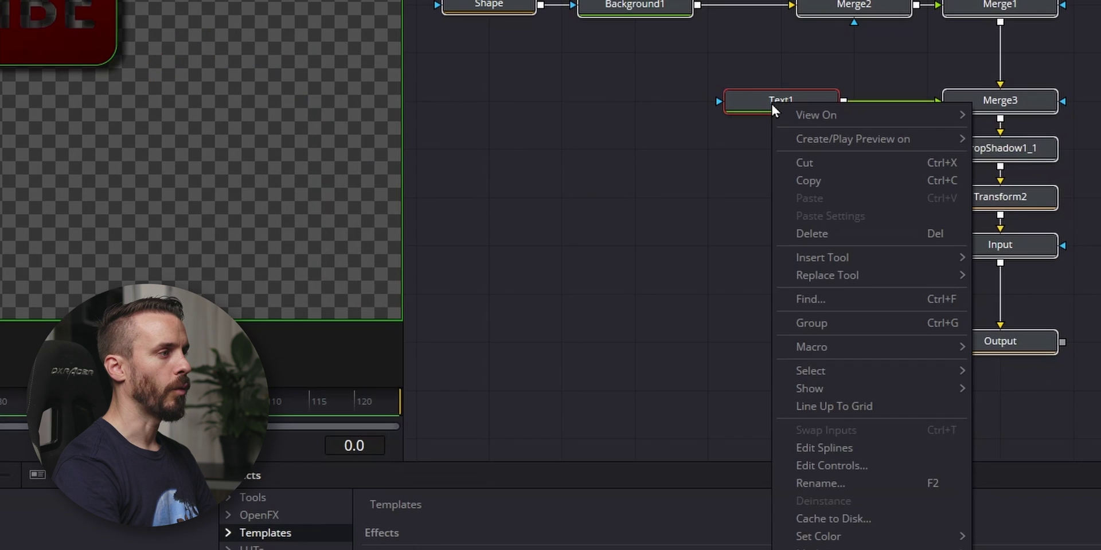
{"action": "mouse_move", "coordinate": [821, 344]}
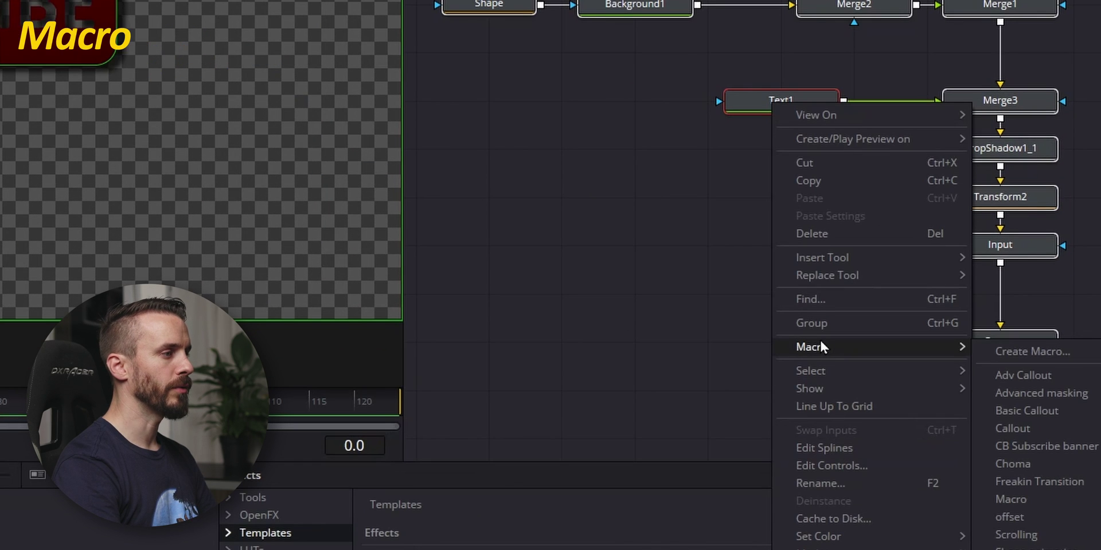
{"action": "left_click", "coordinate": [1026, 351]}
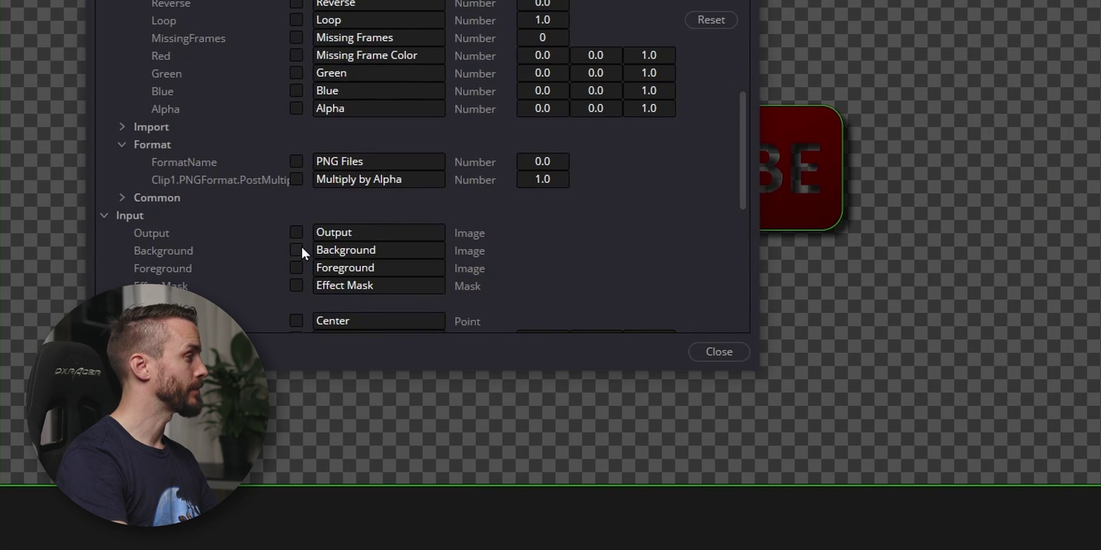
{"action": "left_click", "coordinate": [300, 249]}
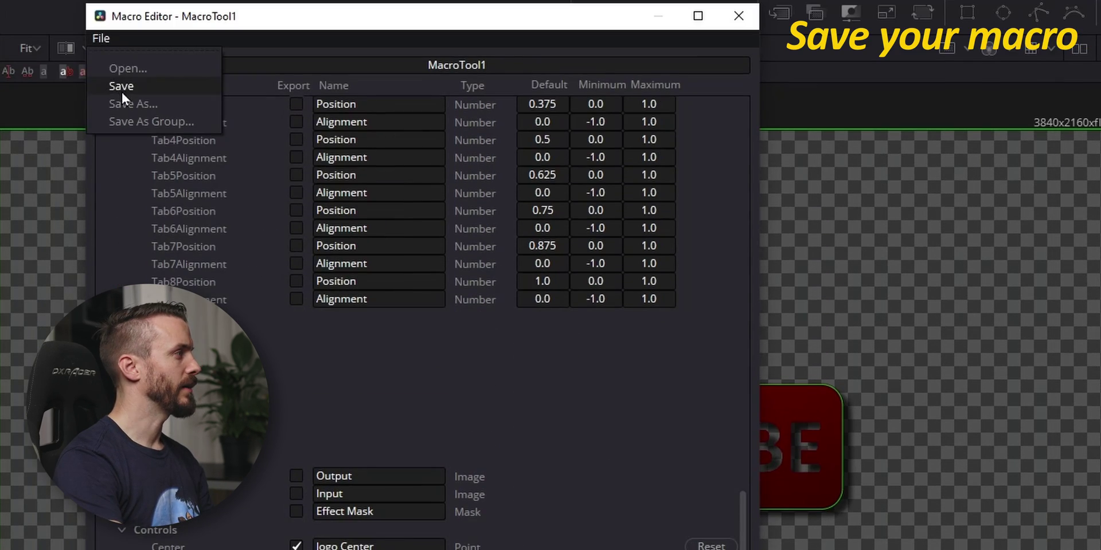
{"action": "left_click", "coordinate": [125, 103]}
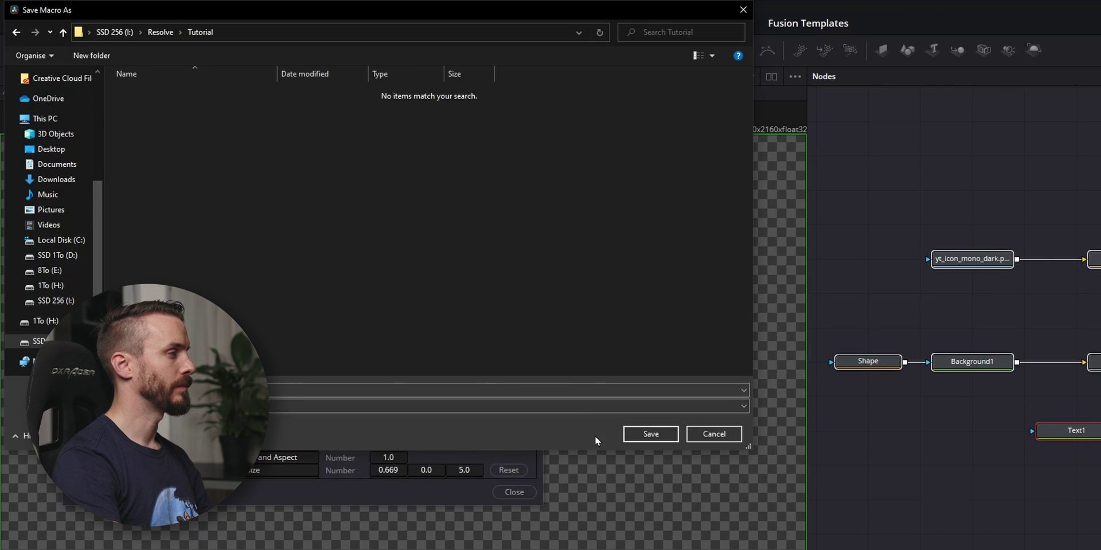
{"action": "left_click", "coordinate": [657, 435]}
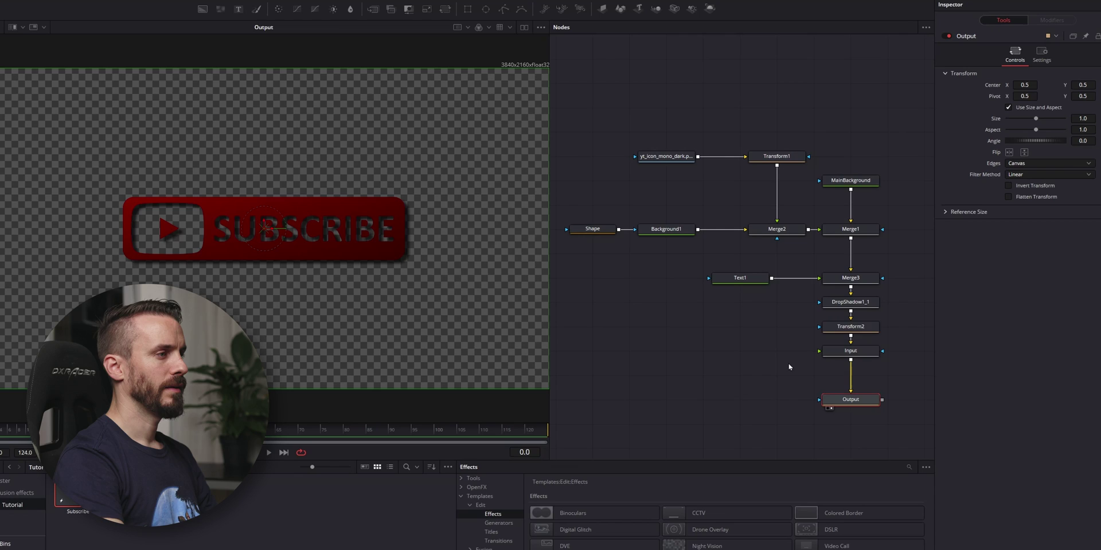
- Scale Transform2 to size 1.76 and save the viewer frame as a PNG named Subscribe
{"action": "left_click", "coordinate": [856, 331]}
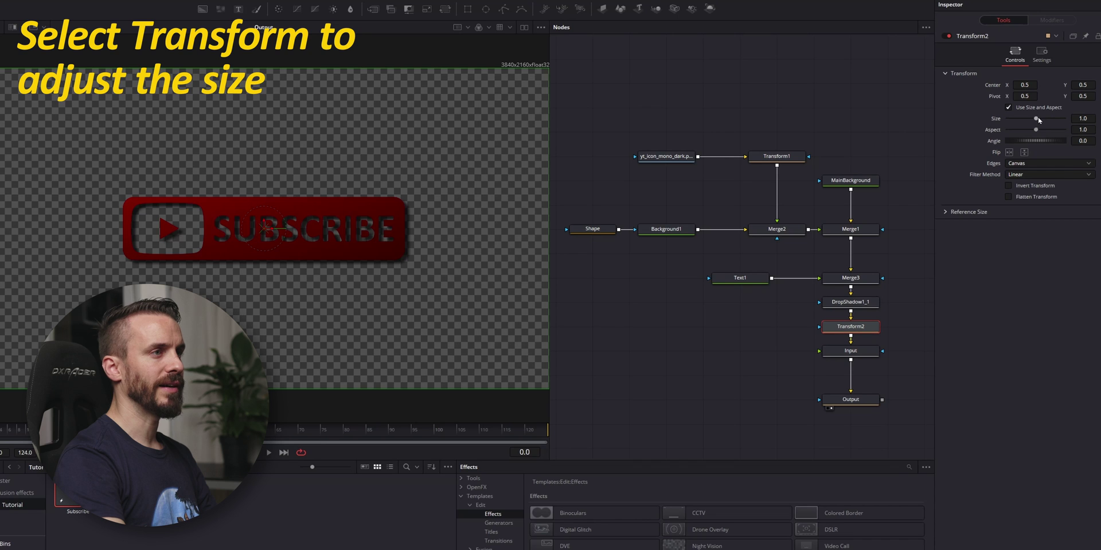
{"action": "left_click_drag", "start_coordinate": [1037, 118], "coordinate": [1042, 122]}
{"action": "right_click", "coordinate": [391, 275]}
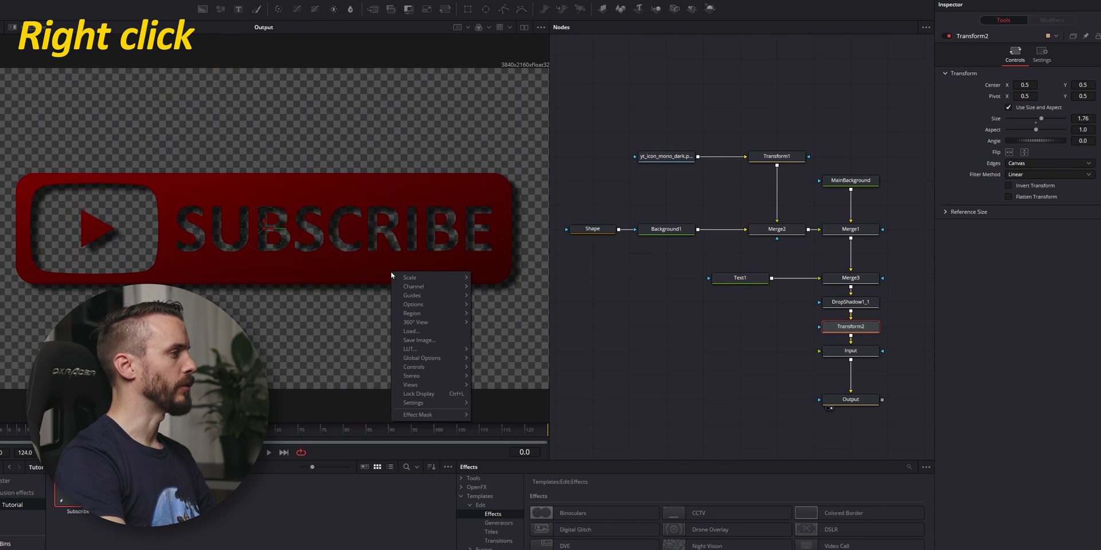
{"action": "left_click", "coordinate": [424, 340]}
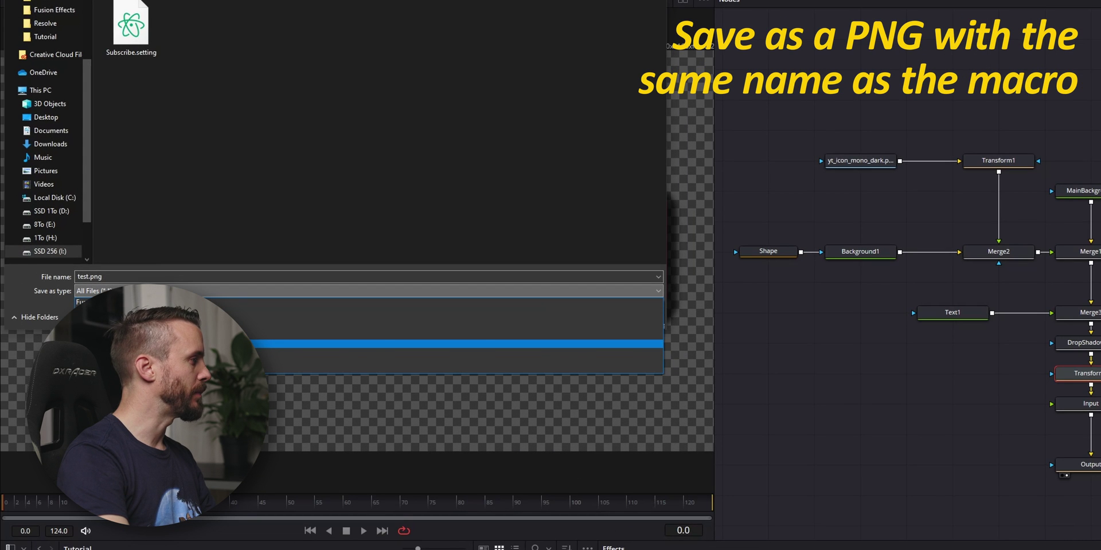
{"action": "left_click", "coordinate": [100, 344]}
{"action": "double_click", "coordinate": [89, 277]}
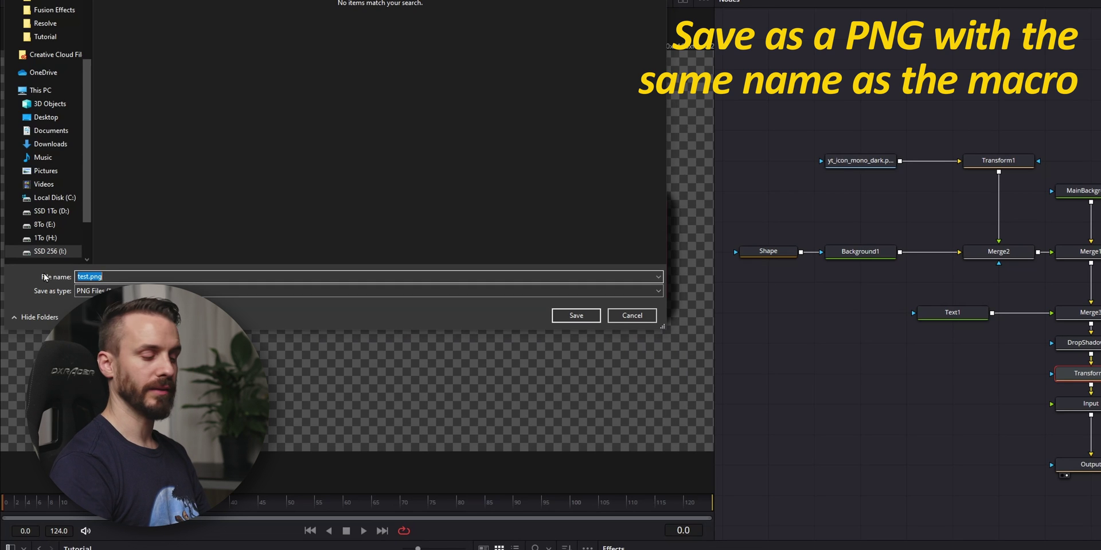
{"action": "type", "text": "Su"}
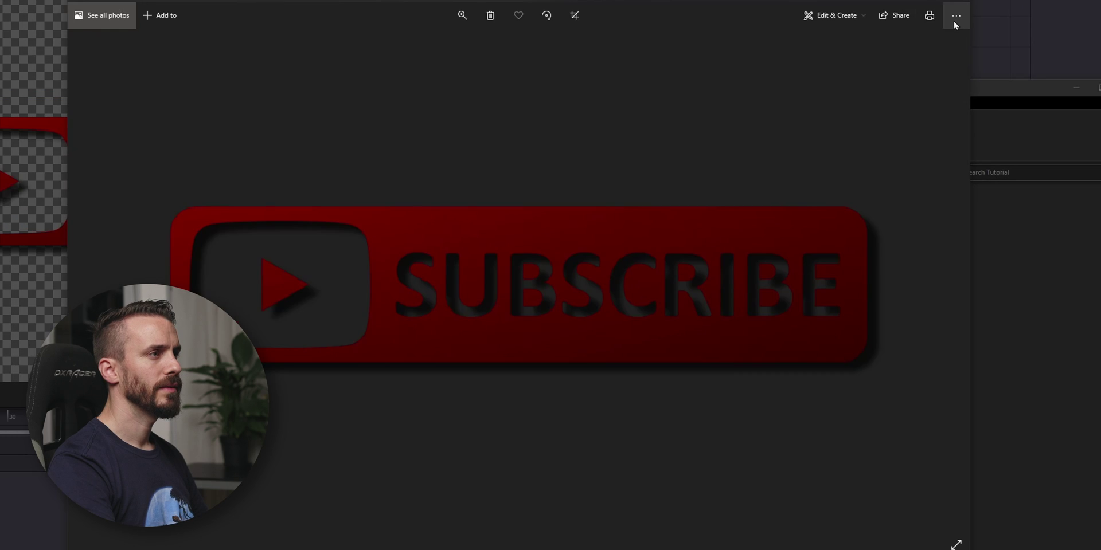
- Resize the image to 104 × 58 and save the copy over Subscribe.png in Tutorial
{"action": "left_click", "coordinate": [955, 15]}
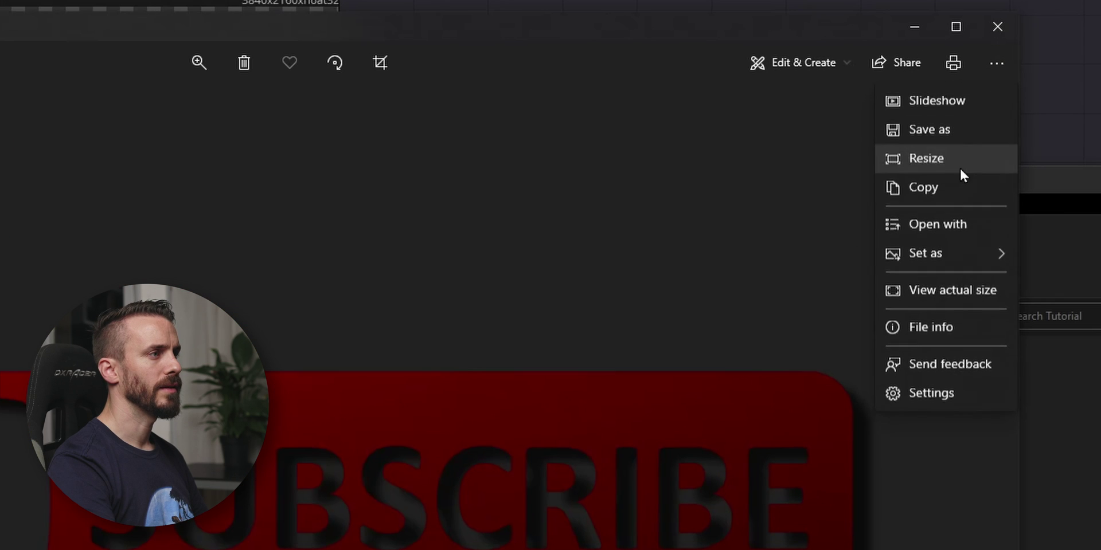
{"action": "left_click", "coordinate": [926, 160]}
{"action": "left_click", "coordinate": [554, 378]}
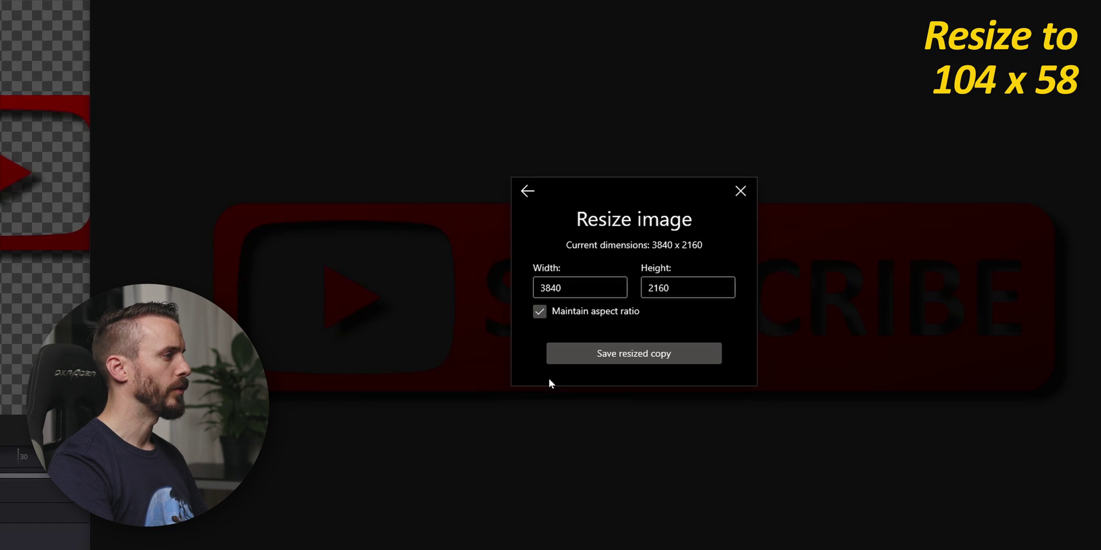
{"action": "double_click", "coordinate": [573, 288]}
{"action": "type", "text": "10"}
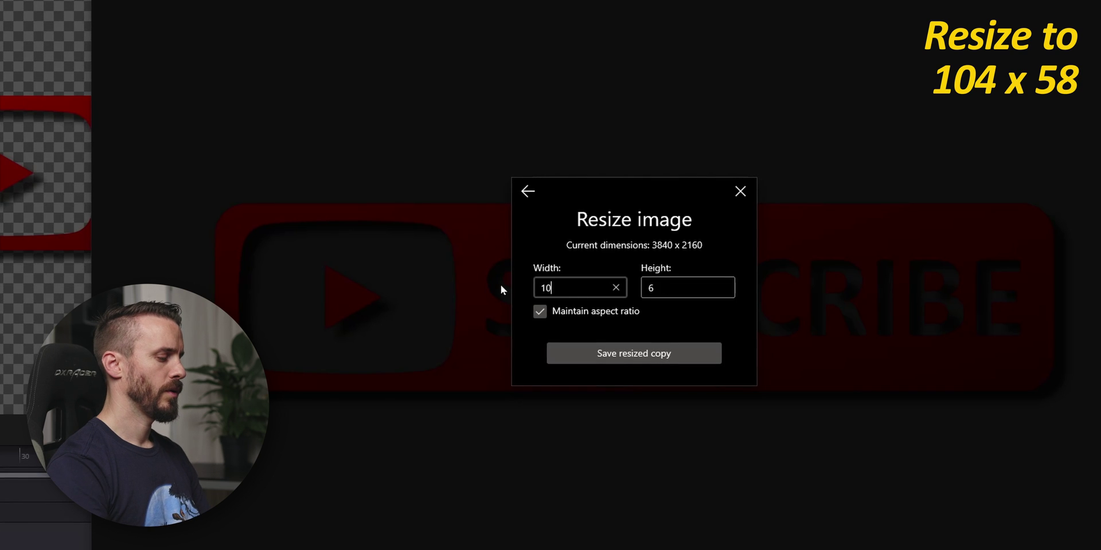
{"action": "type", "text": "4"}
{"action": "key", "text": "Tab"}
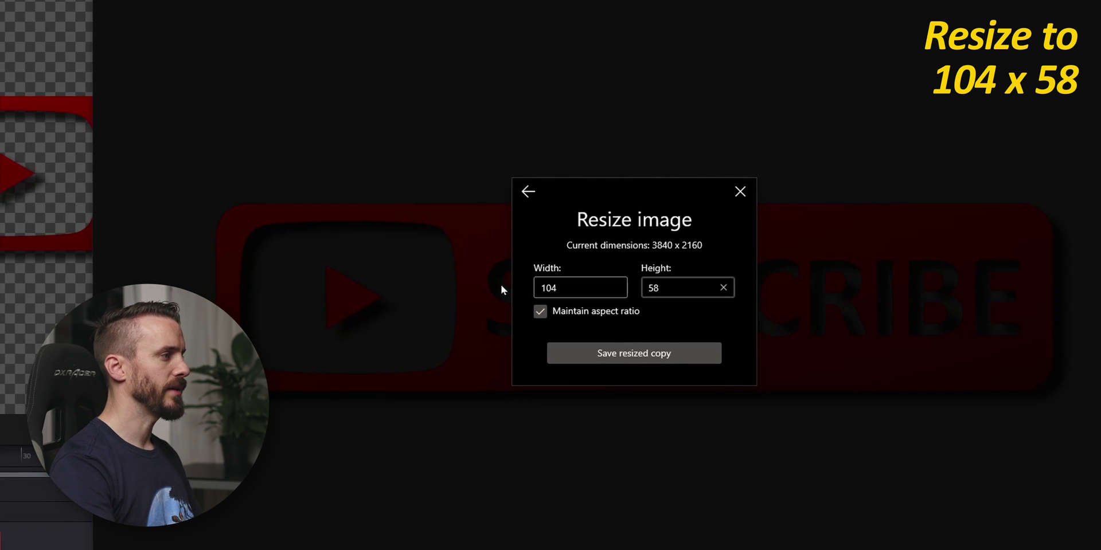
{"action": "left_click", "coordinate": [662, 356]}
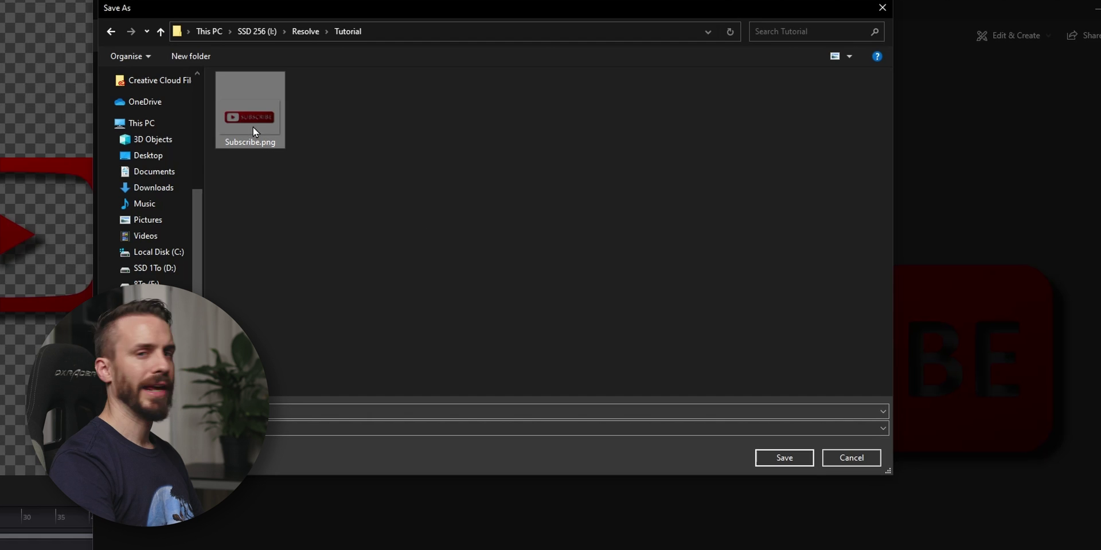
{"action": "left_click", "coordinate": [784, 457]}
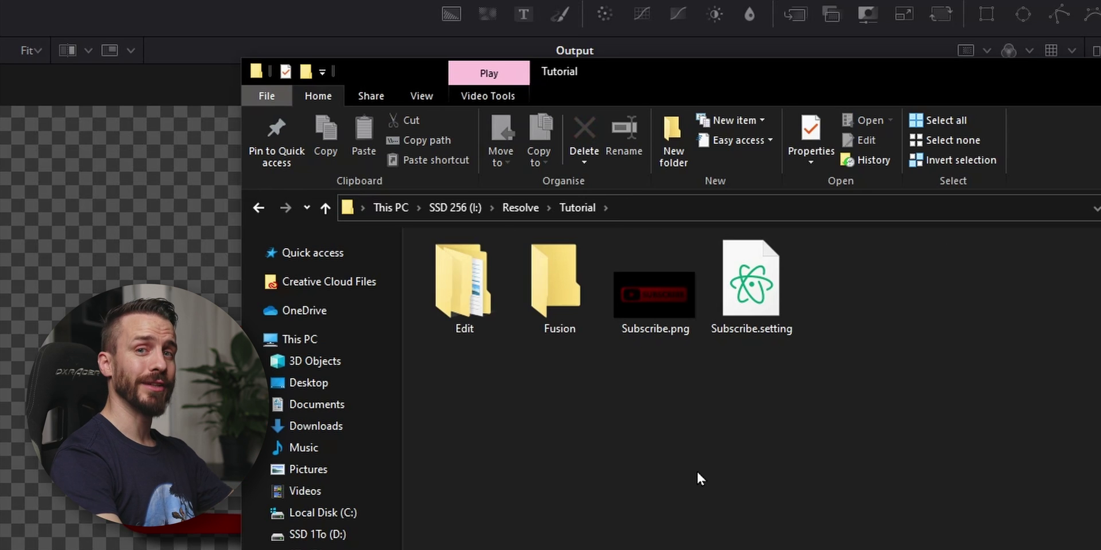
- Cut Subscribe.png and Subscribe.setting, paste them into Edit\Effects, then return to Tutorial
{"action": "left_click_drag", "start_coordinate": [832, 375], "coordinate": [676, 317]}
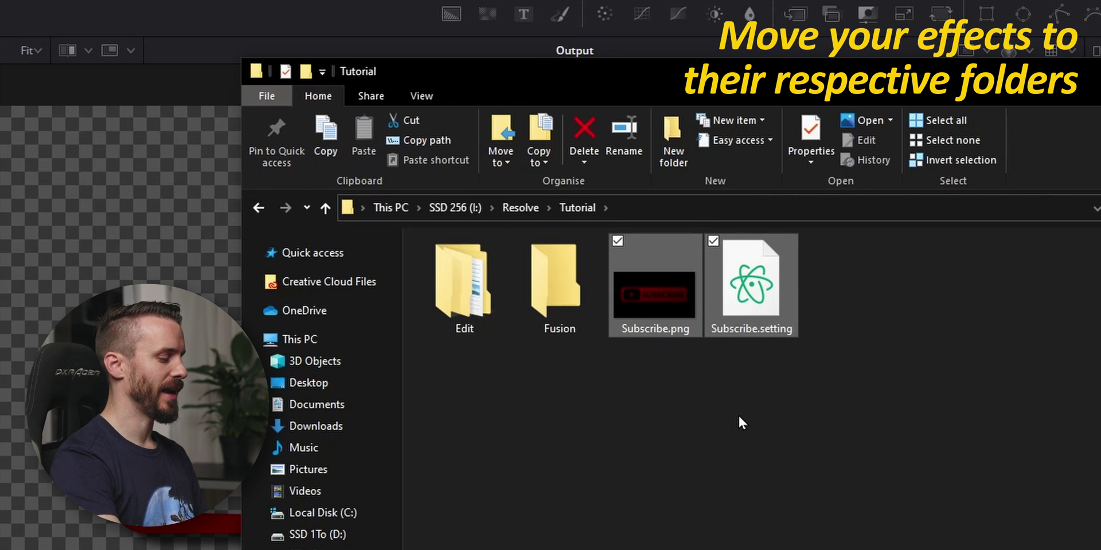
{"action": "key", "text": "ctrl+x"}
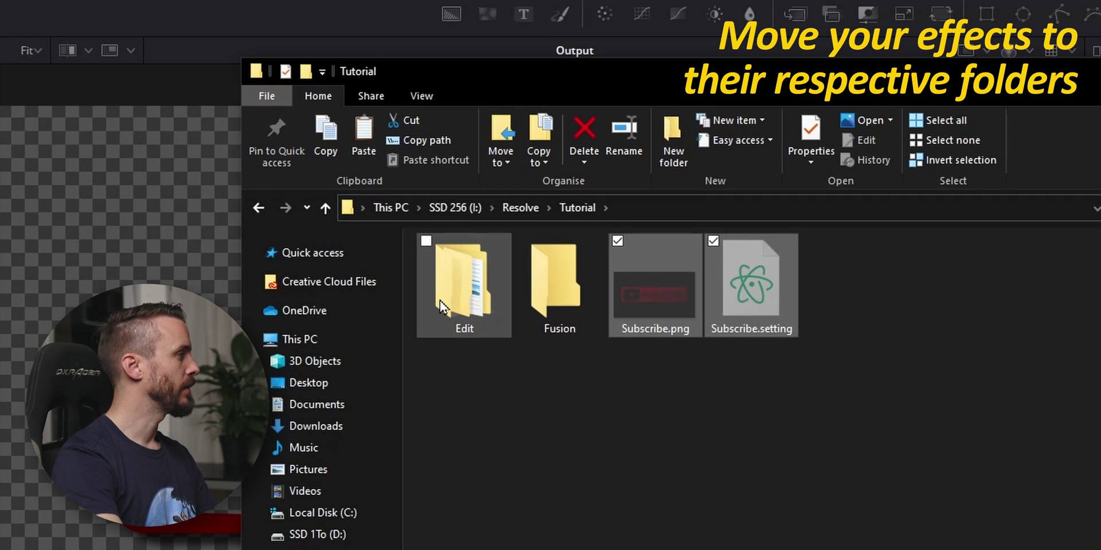
{"action": "double_click", "coordinate": [462, 295]}
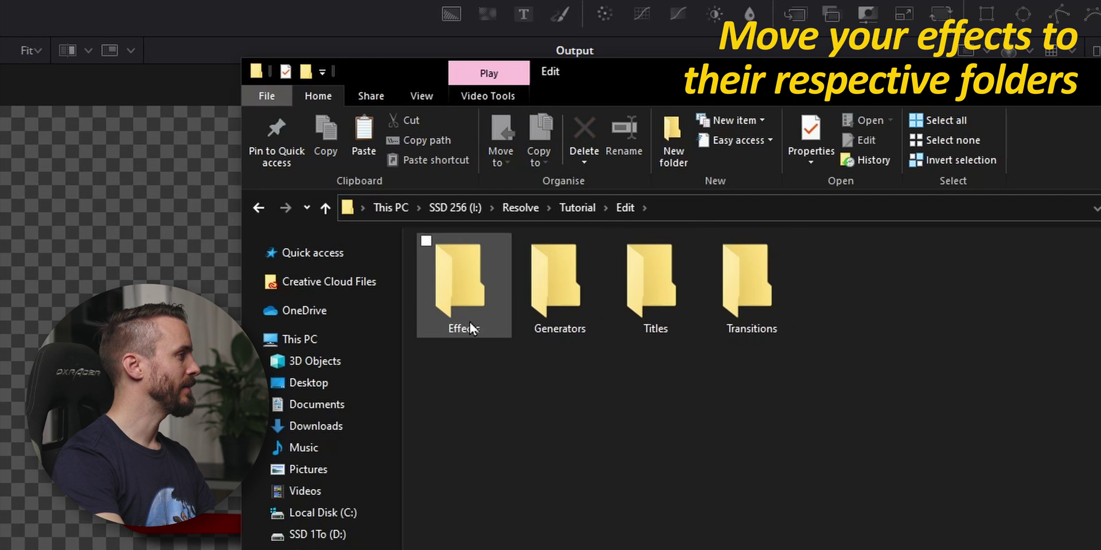
{"action": "double_click", "coordinate": [462, 295]}
{"action": "key", "text": "ctrl+v"}
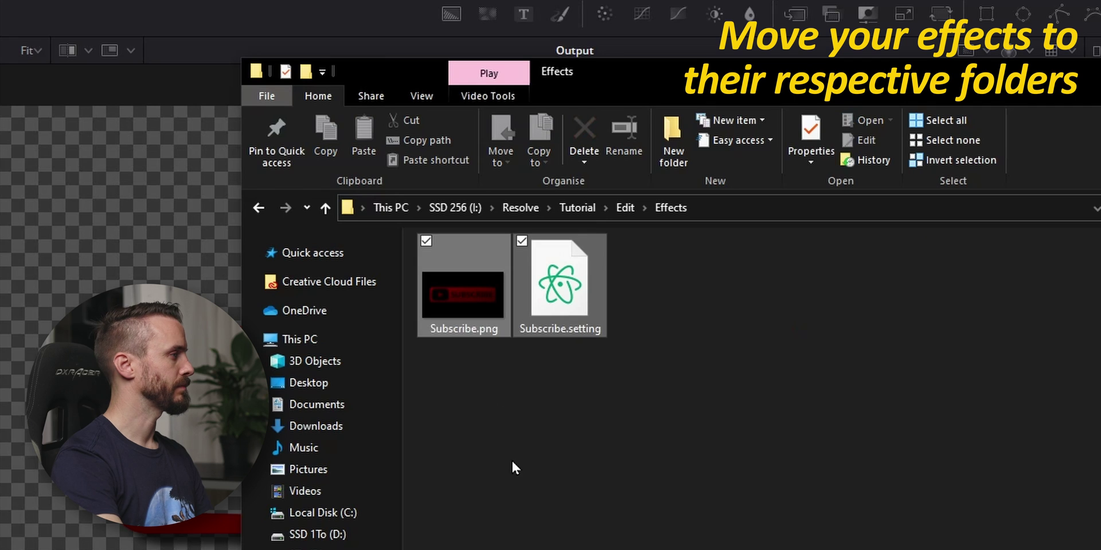
{"action": "left_click", "coordinate": [629, 335]}
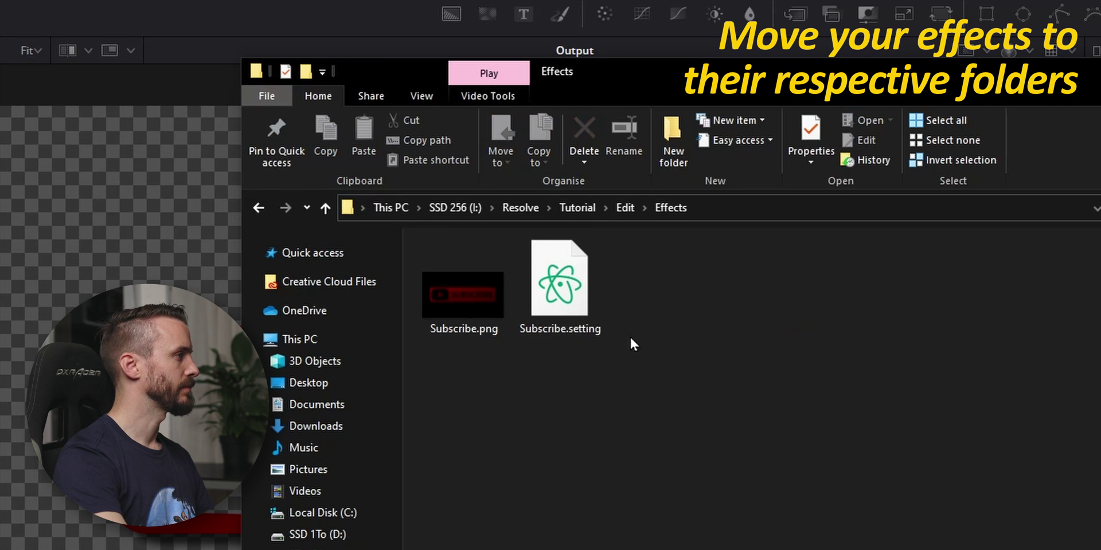
{"action": "left_click", "coordinate": [578, 207]}
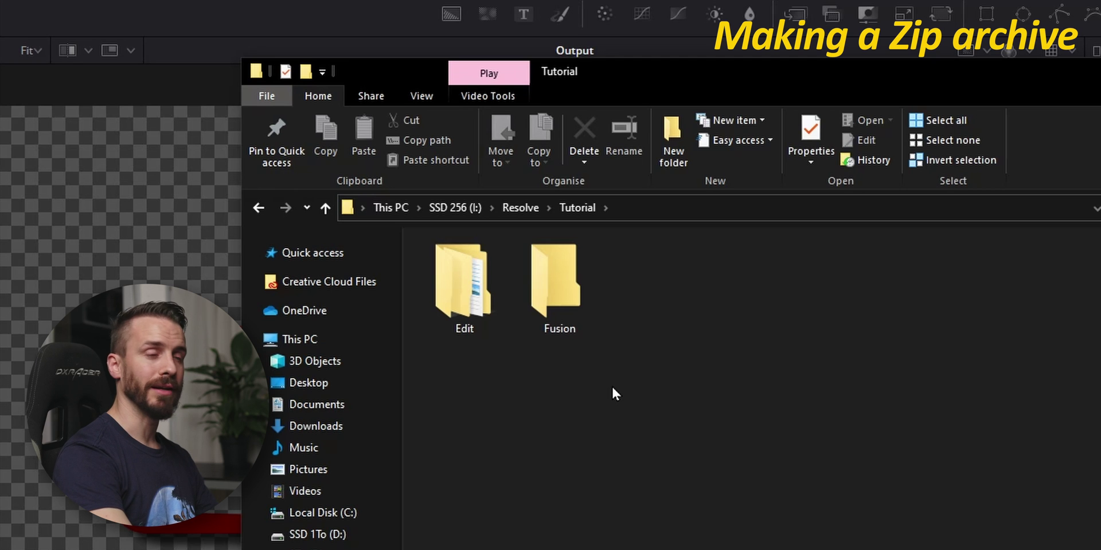
- Archive the Edit and Fusion folders into Tutorial.zip with 7-Zip
{"action": "left_click_drag", "start_coordinate": [612, 393], "coordinate": [462, 302]}
{"action": "right_click", "coordinate": [462, 302]}
{"action": "mouse_move", "coordinate": [380, 249]}
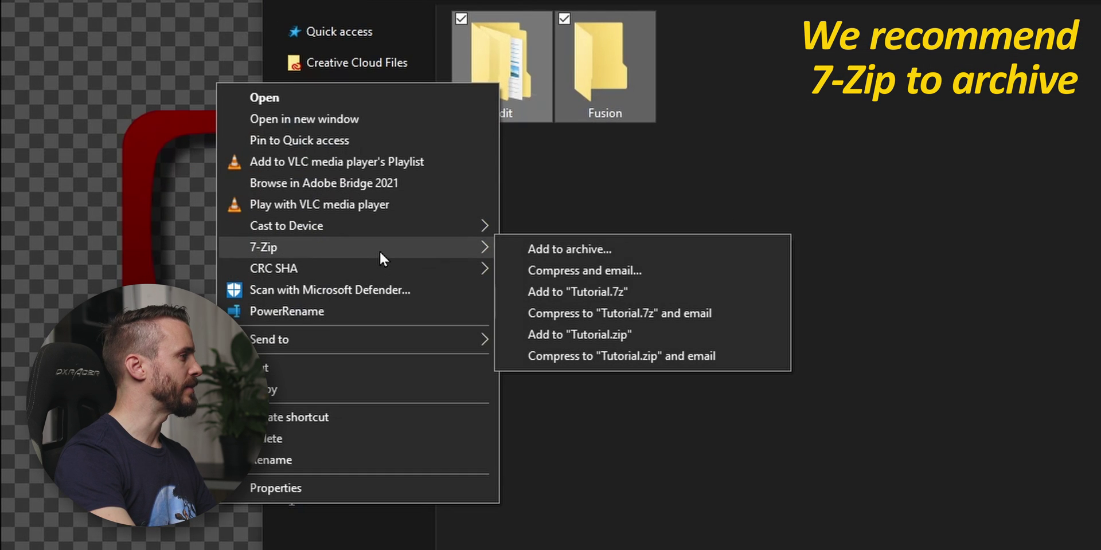
{"action": "left_click", "coordinate": [576, 252]}
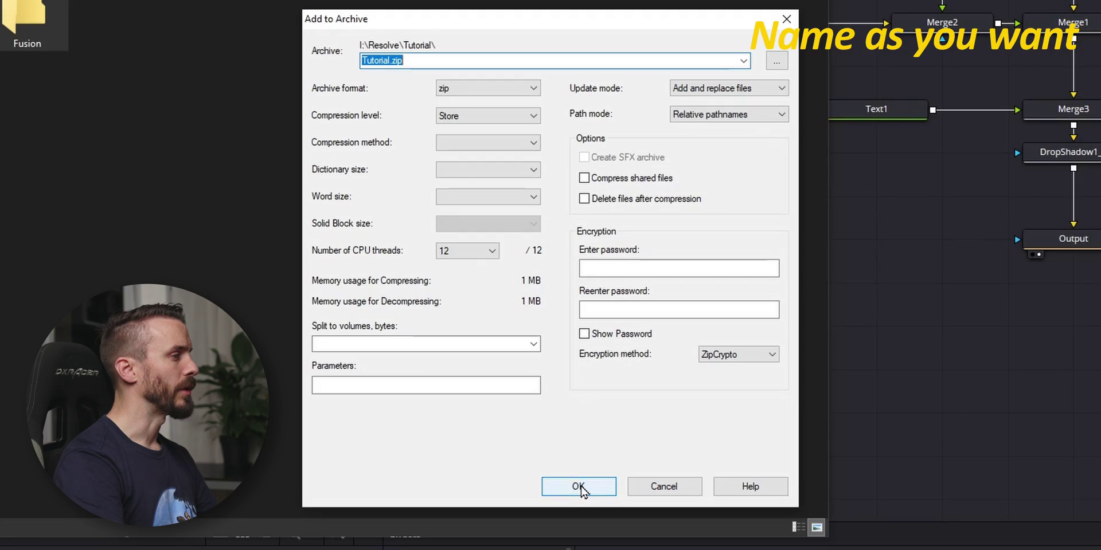
{"action": "left_click", "coordinate": [578, 487]}
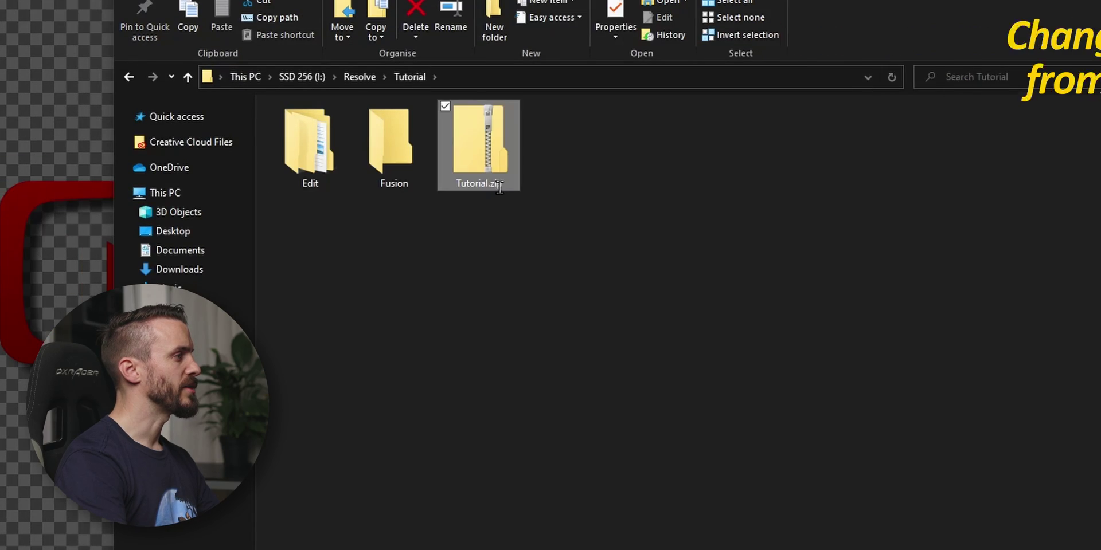
- Rename Tutorial.zip to Tutorial.drfx, accepting the extension change
{"action": "left_click", "coordinate": [492, 183]}
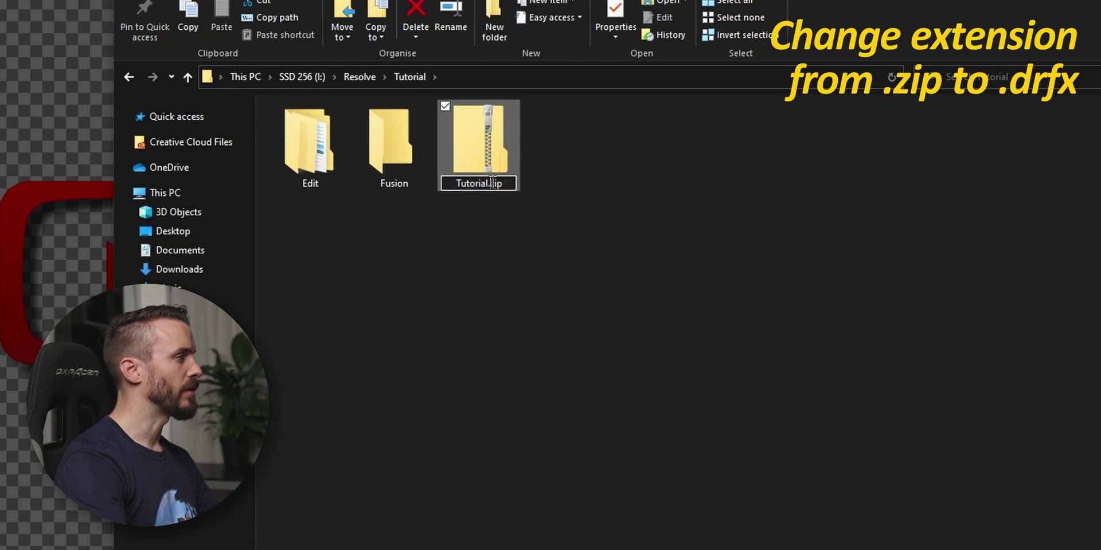
{"action": "type", "text": "drfx"}
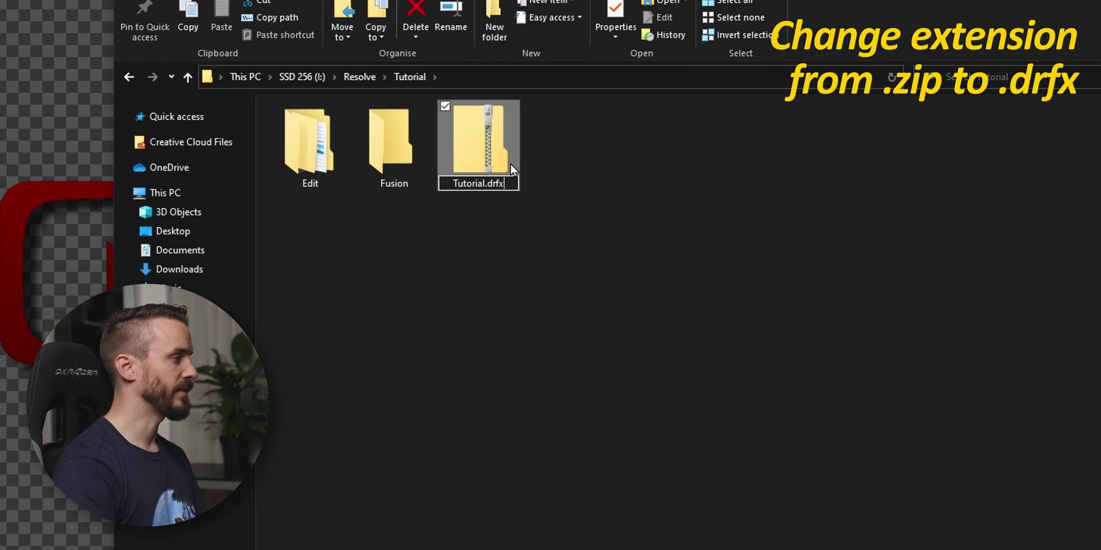
{"action": "key", "text": "Return"}
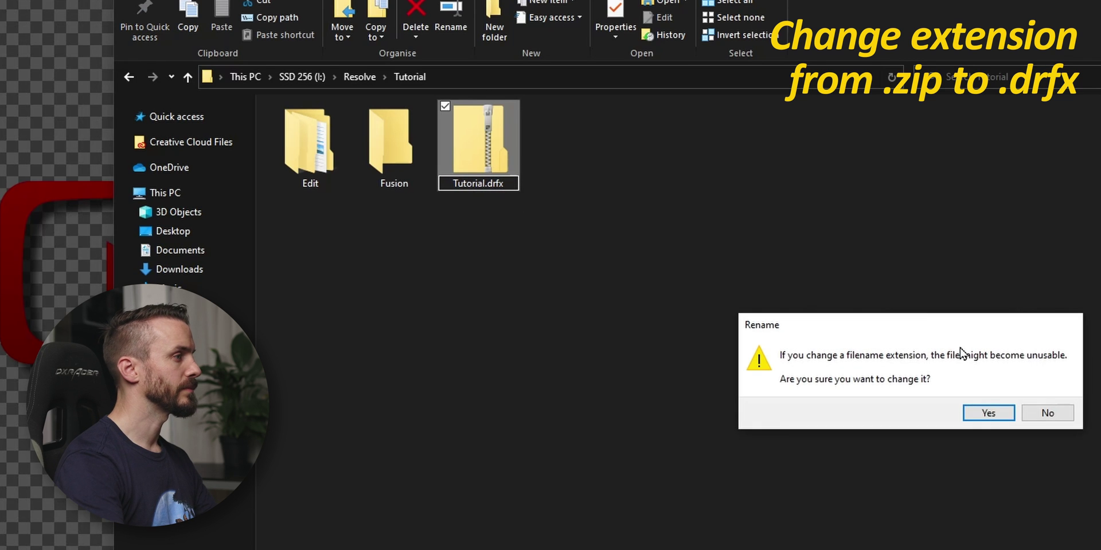
{"action": "left_click", "coordinate": [988, 414]}
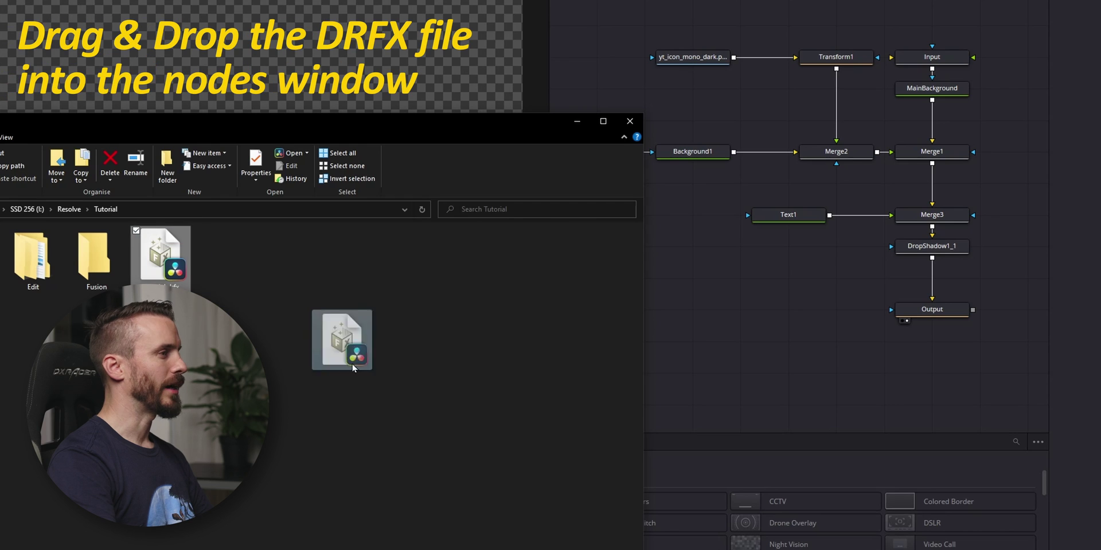
- Drag Tutorial.drfx into Resolve's Fusion Nodes window to install it
{"action": "left_click_drag", "start_coordinate": [717, 330], "coordinate": [717, 328]}
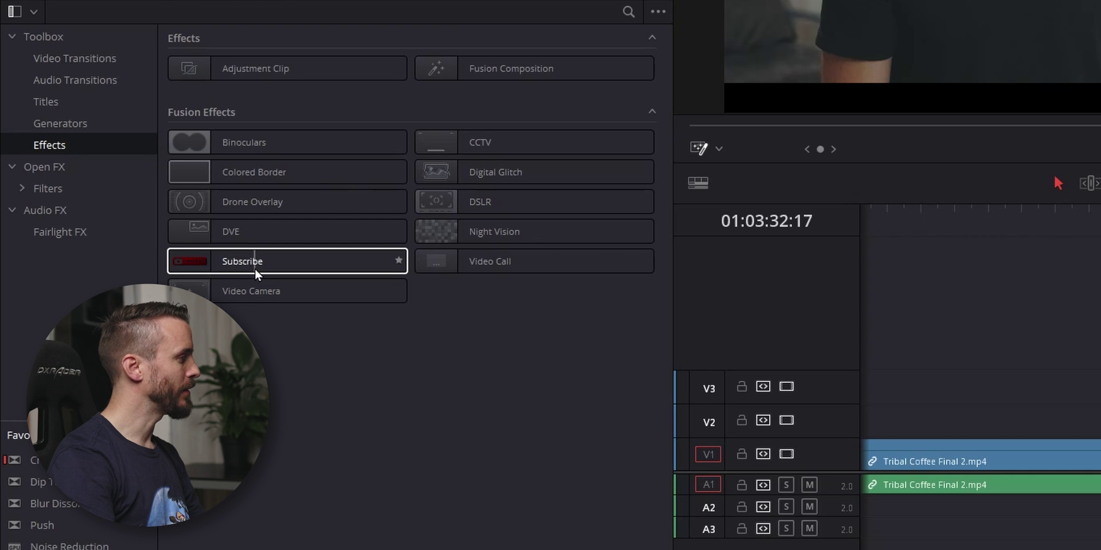
- Apply Subscribe to the V1 clip, set Global Size to 0.55, and enable Fusion Overlay
{"action": "left_click_drag", "start_coordinate": [252, 270], "coordinate": [525, 508]}
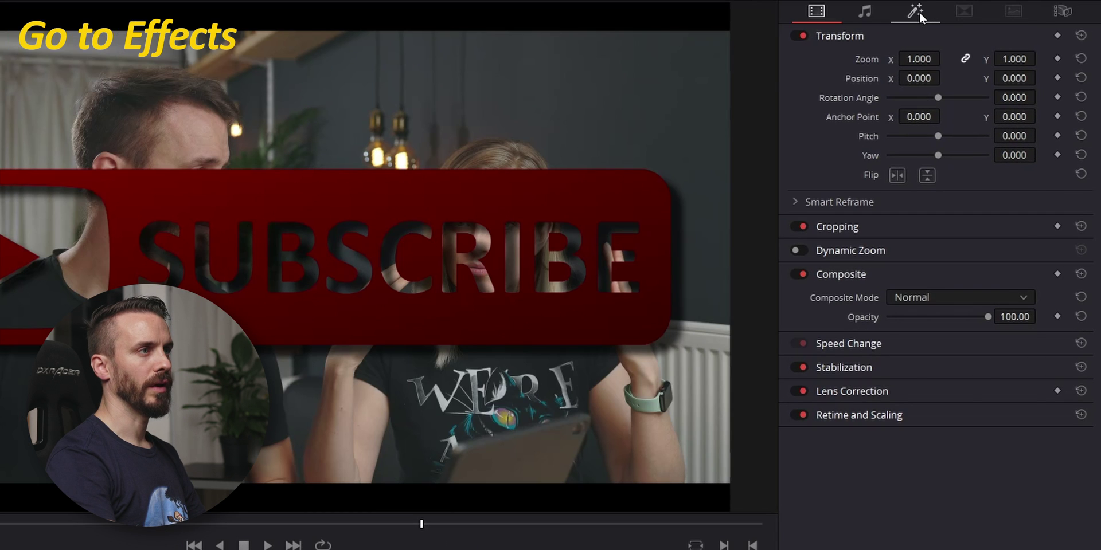
{"action": "left_click", "coordinate": [919, 17]}
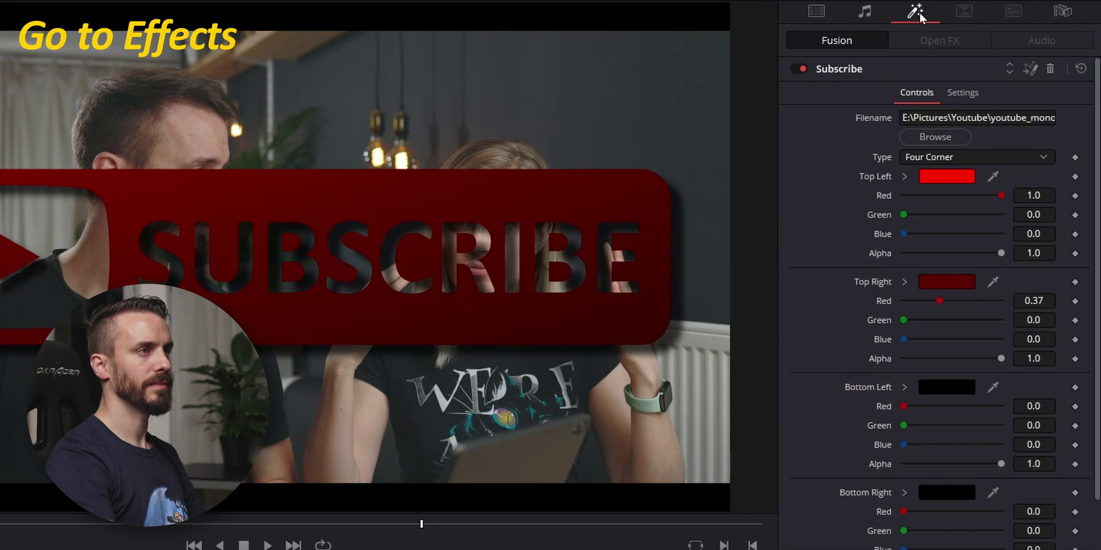
{"action": "scroll", "coordinate": [954, 283], "scroll_direction": "down", "scroll_amount": 2}
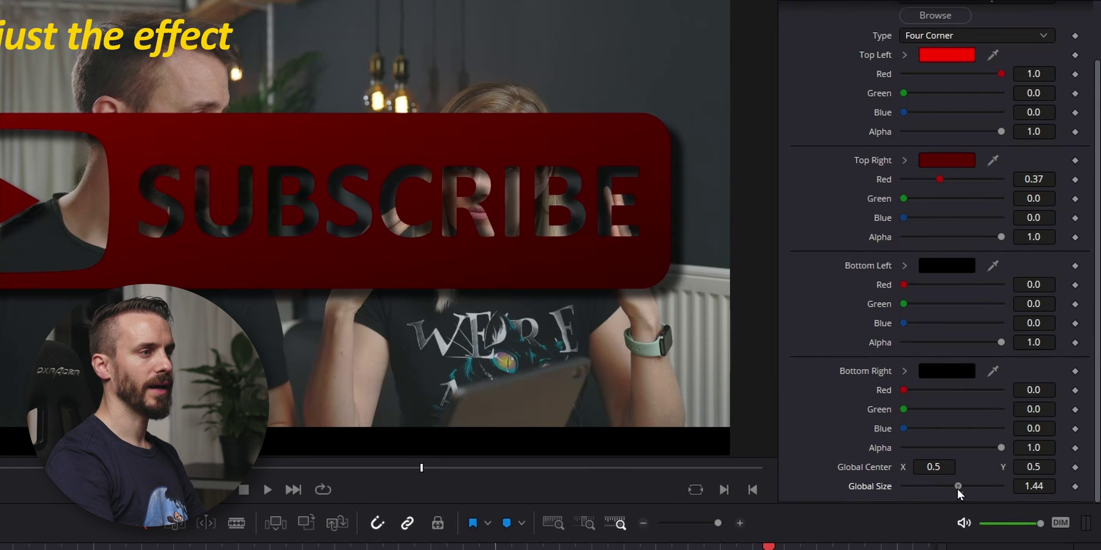
{"action": "left_click_drag", "start_coordinate": [958, 488], "coordinate": [930, 487]}
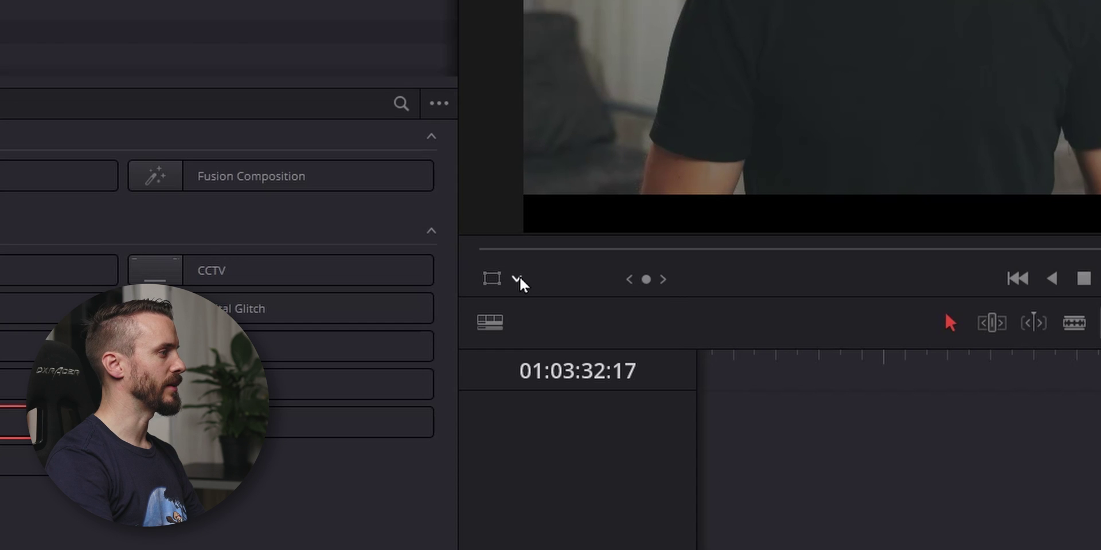
{"action": "left_click", "coordinate": [517, 279]}
{"action": "left_click", "coordinate": [566, 422]}
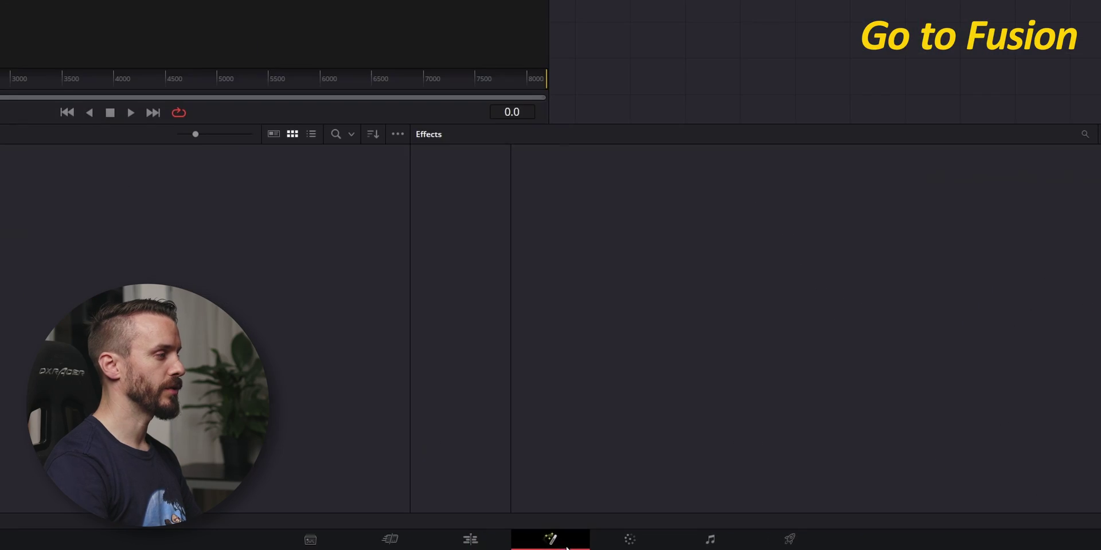
- Show the Templates folder on disk and open Tutorial.drfx as an archive in 7-Zip
{"action": "right_click", "coordinate": [445, 178]}
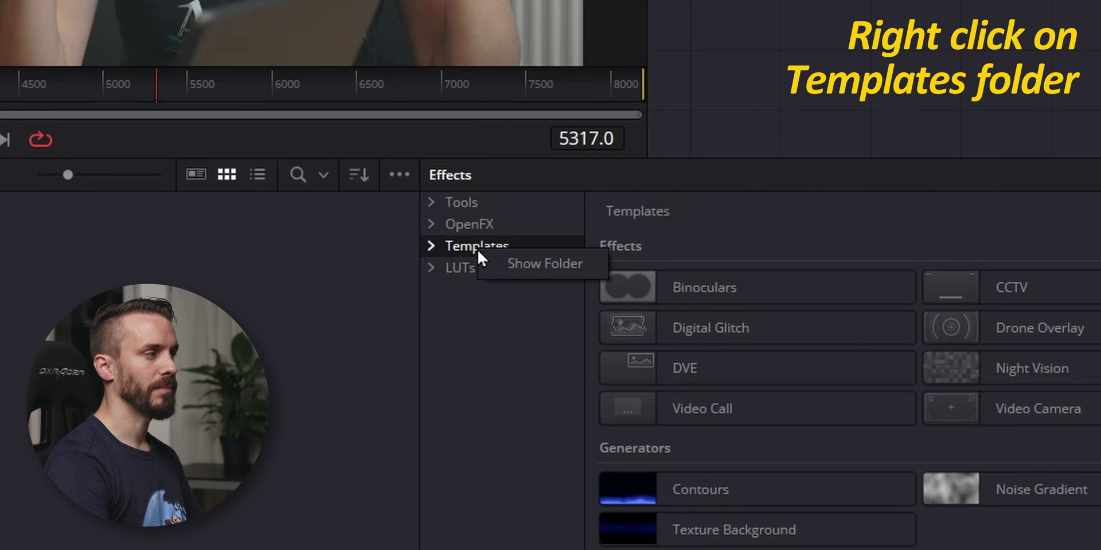
{"action": "left_click", "coordinate": [543, 263]}
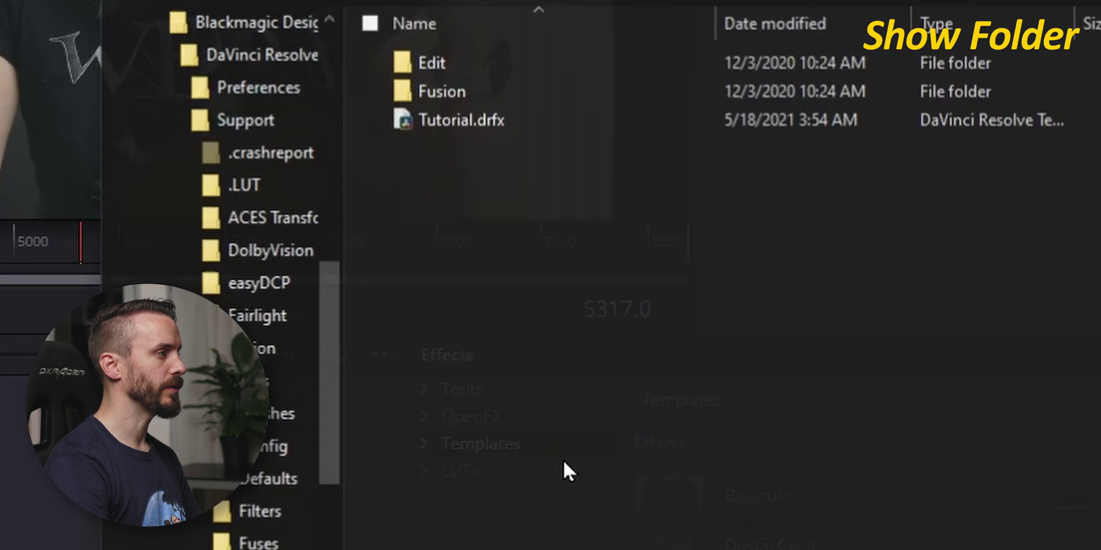
{"action": "left_click", "coordinate": [439, 141]}
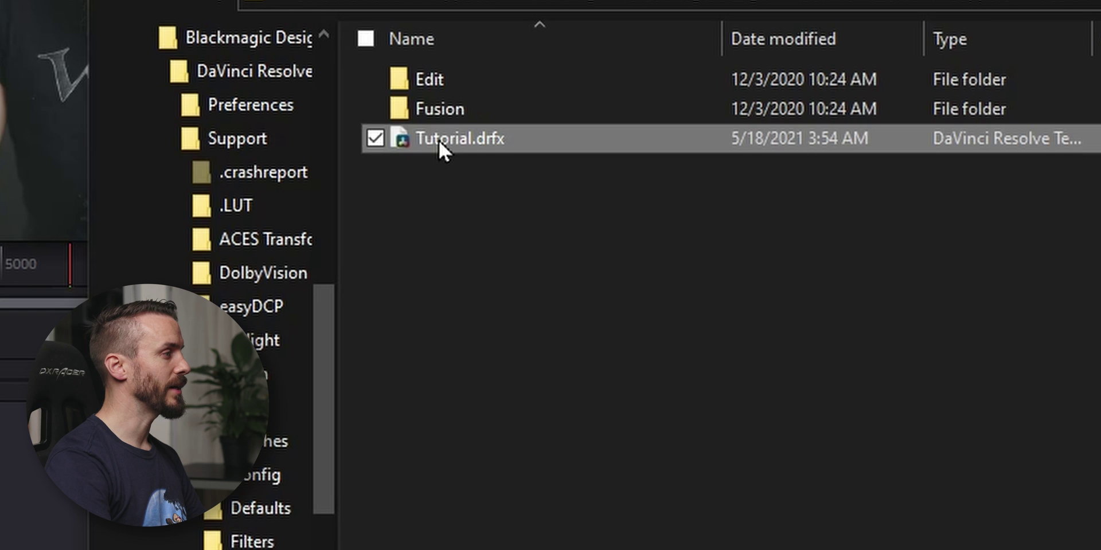
{"action": "right_click", "coordinate": [438, 140]}
{"action": "mouse_move", "coordinate": [338, 222]}
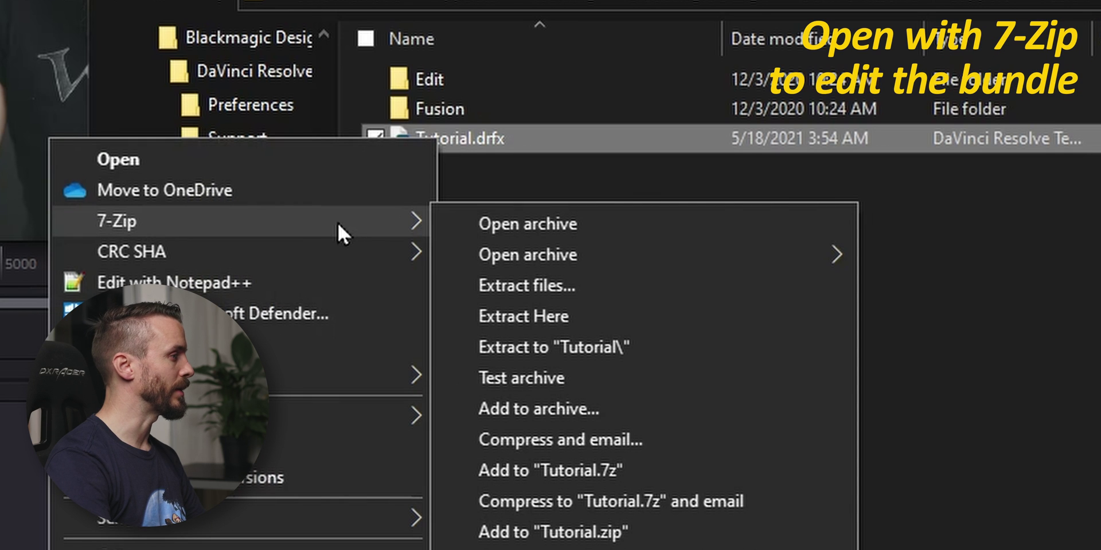
{"action": "left_click", "coordinate": [541, 226]}
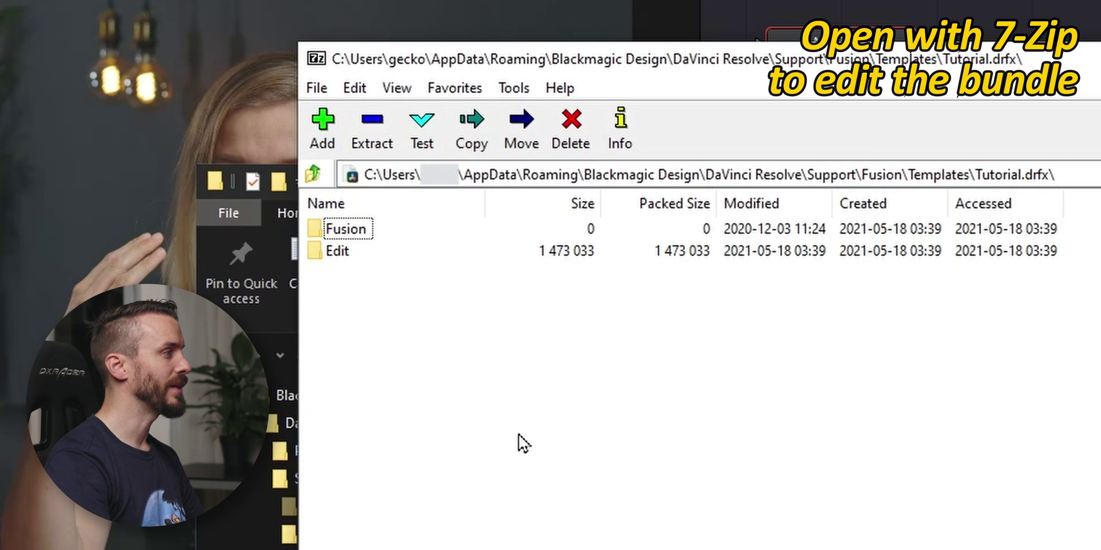